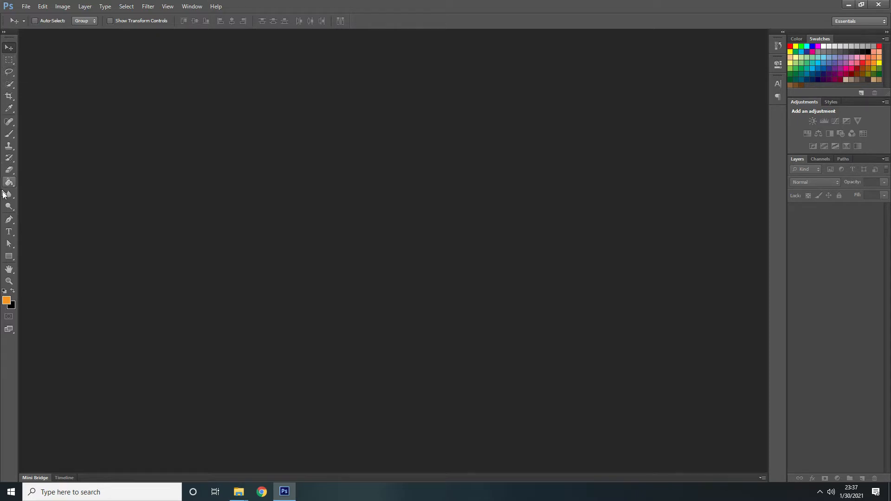
pyautogui.click(10, 219)
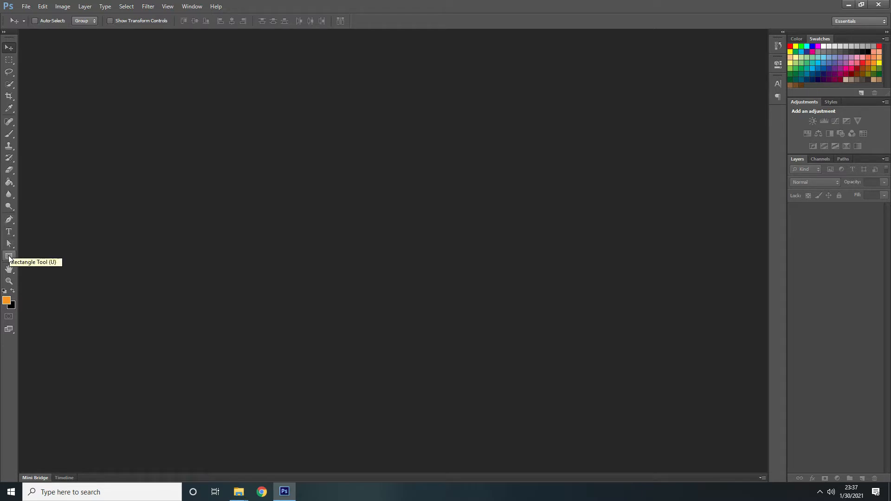
pyautogui.click(8, 256)
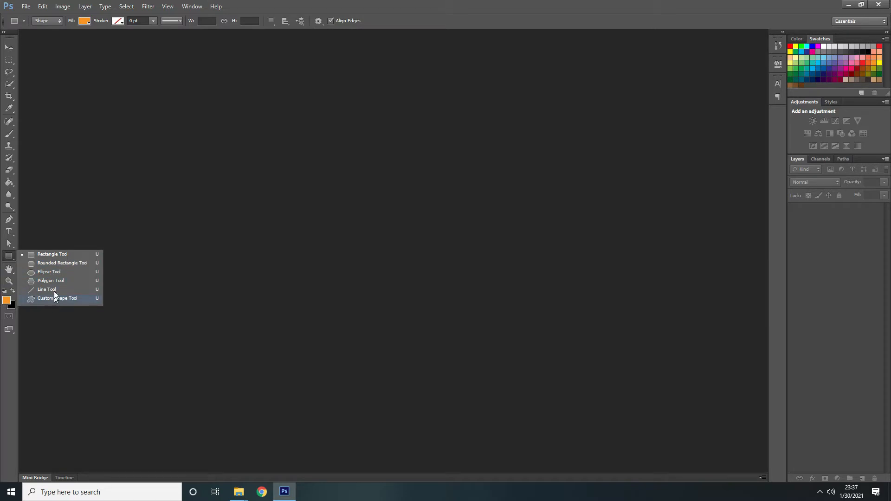
# Create a new 1024 × 768 pixel RGB document at 300 pixels/inch with a white background.
pyautogui.click(26, 7)
pyautogui.click(33, 15)
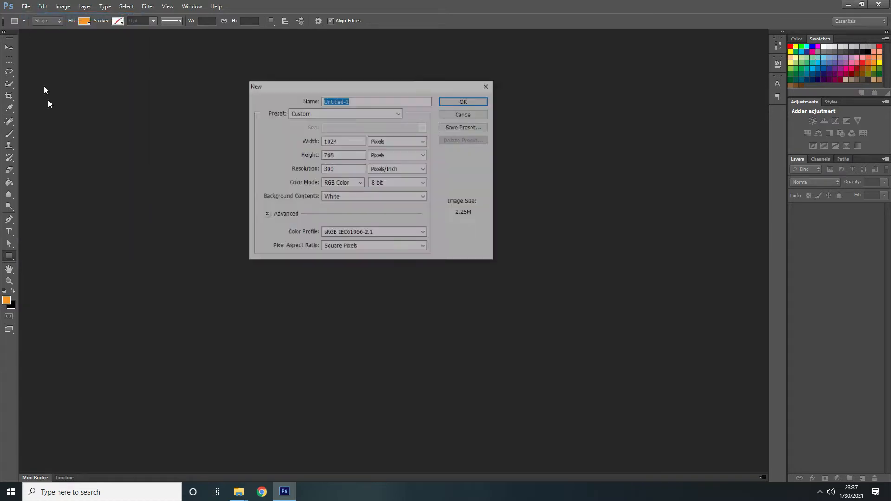
pyautogui.click(460, 101)
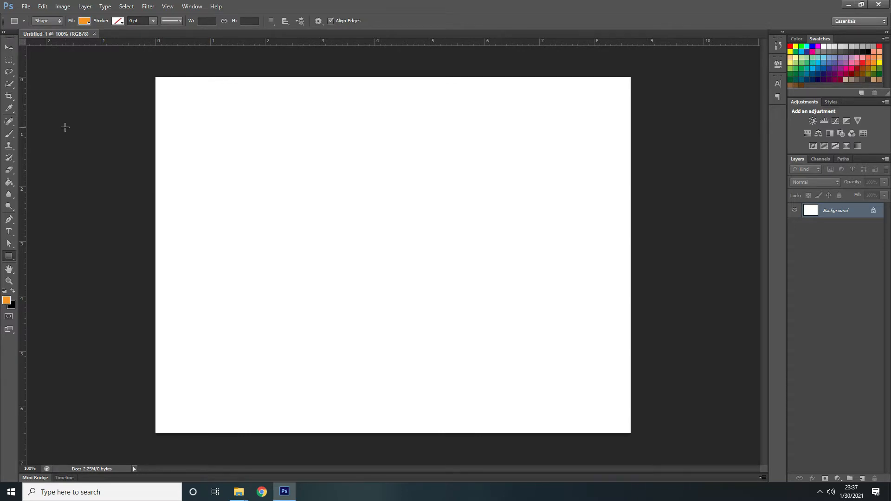
pyautogui.click(11, 258)
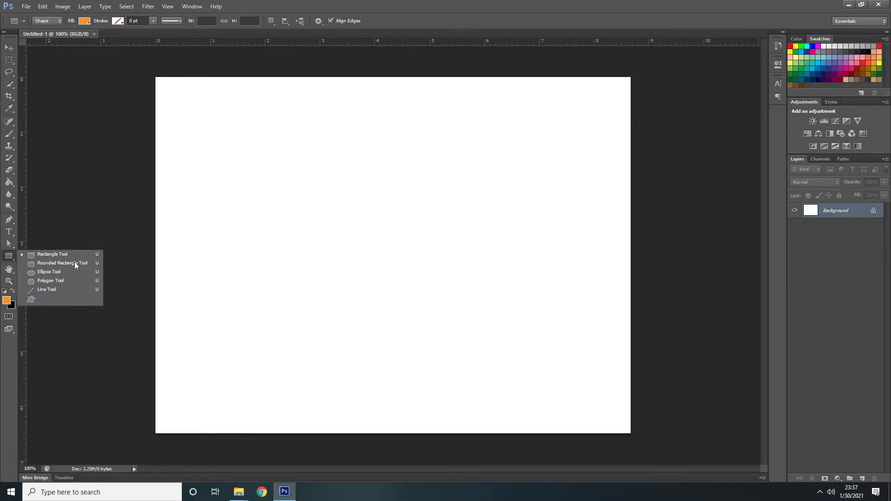
pyautogui.click(9, 47)
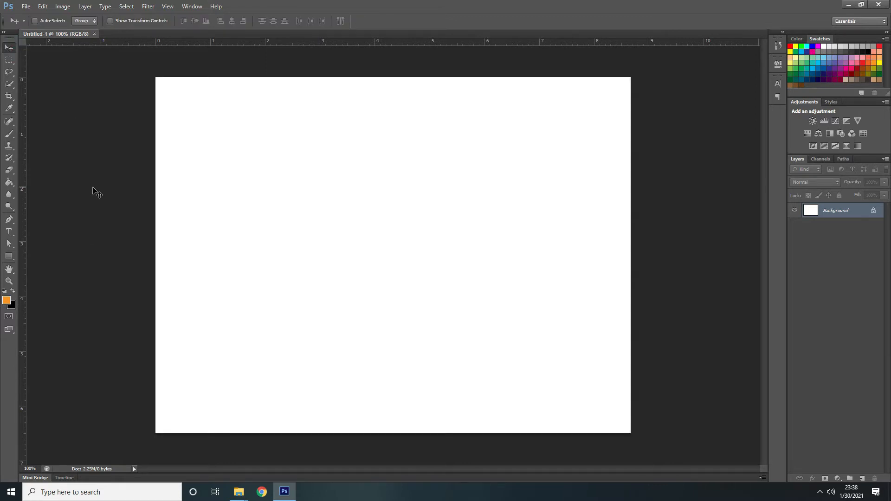
# With the Rectangle Tool in Shape mode and an orange fill, draw a rectangle about 128 × 98 px near the canvas's upper-left corner.
pyautogui.click(9, 258)
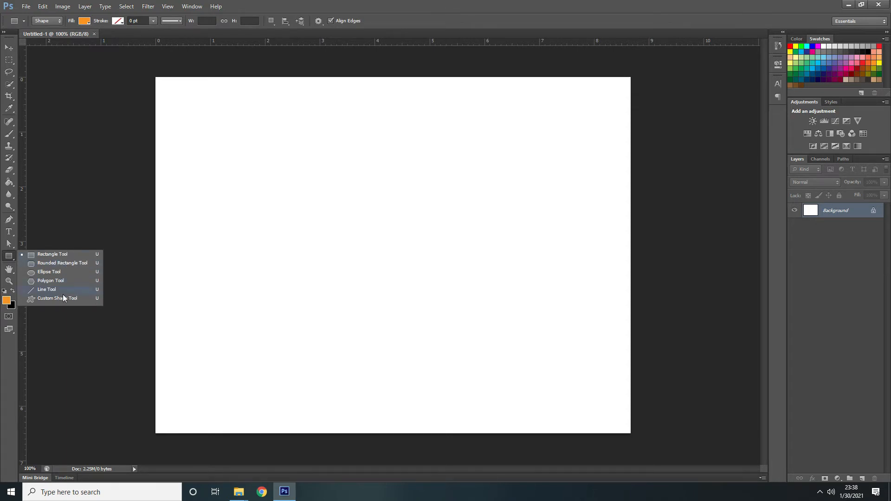
pyautogui.click(72, 256)
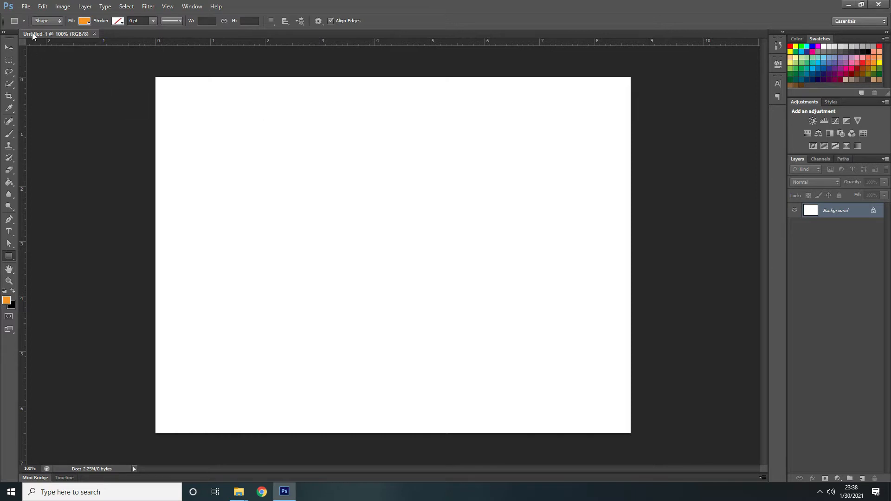
pyautogui.click(54, 21)
pyautogui.click(46, 30)
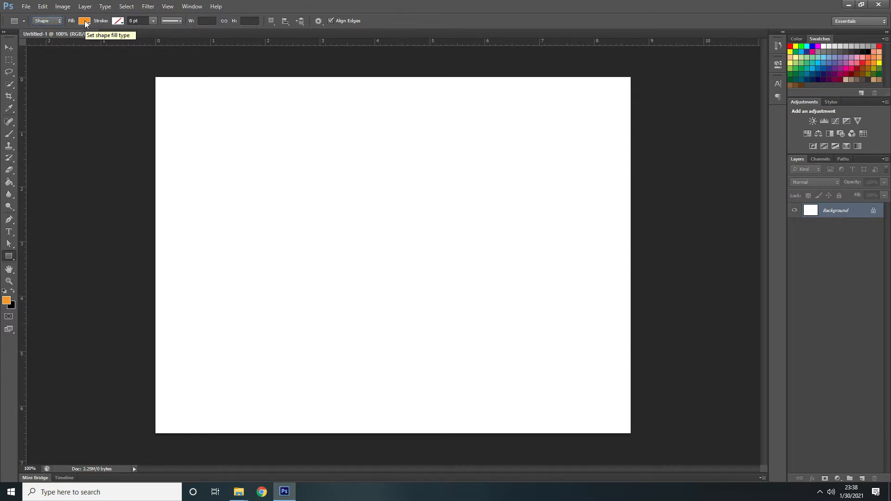
pyautogui.click(85, 21)
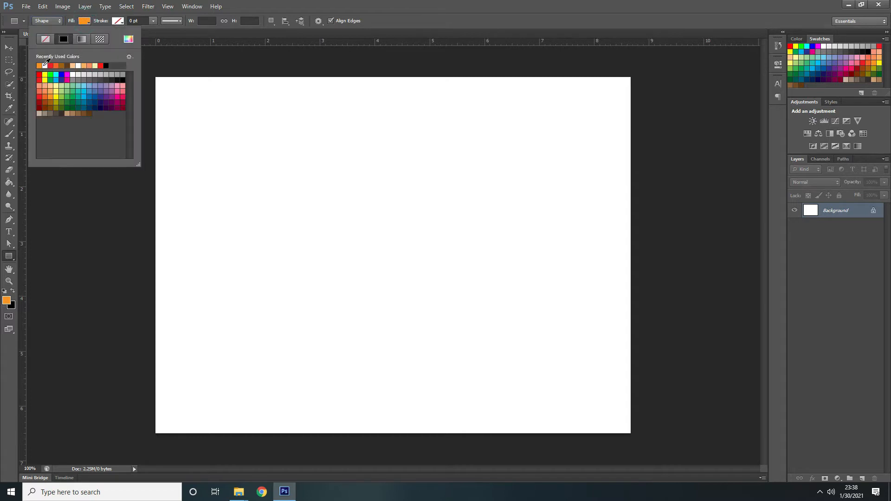
pyautogui.click(84, 21)
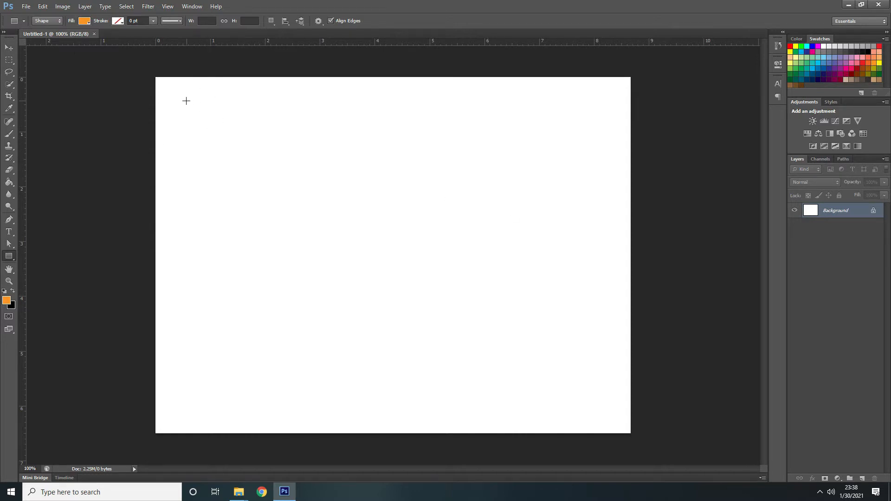
pyautogui.moveTo(186, 100); pyautogui.dragTo(245, 146)
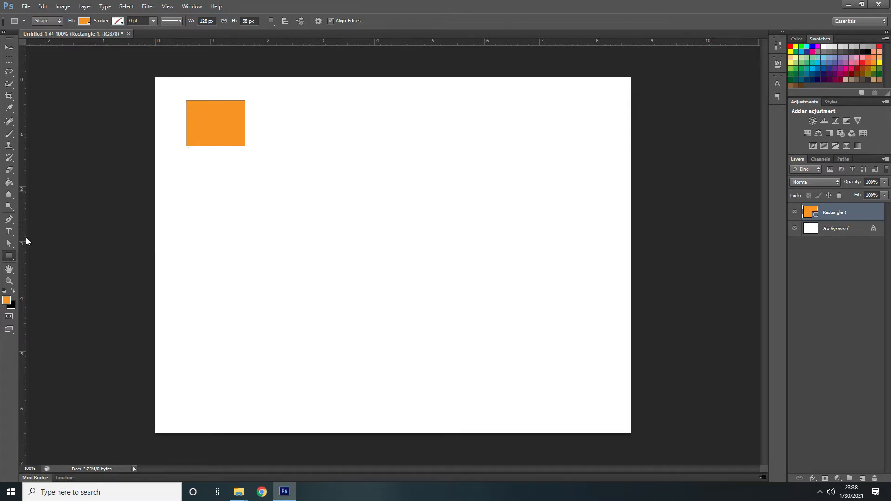
# Draw a rounded rectangle about 144 × 115 px with a 20 px corner radius to the right of the first rectangle.
pyautogui.rightClick(12, 261)
pyautogui.click(48, 265)
pyautogui.moveTo(275, 117); pyautogui.dragTo(340, 170)
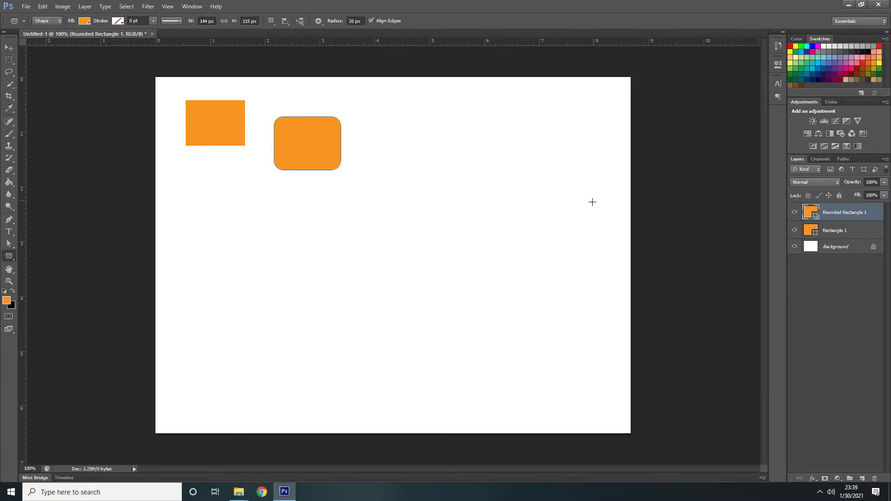
# Draw an ellipse about 167 × 125 px beside the rounded rectangle, plus two perfect circles further right, the lower one about 149 px across.
pyautogui.rightClick(13, 259)
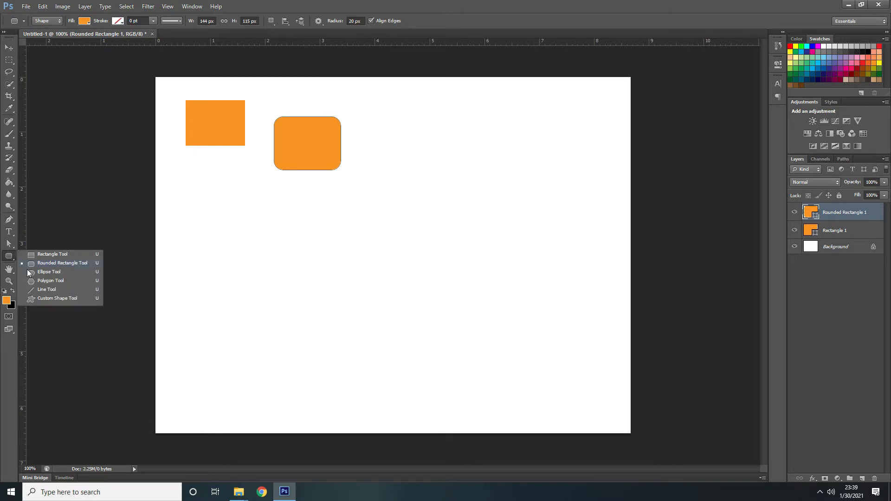
pyautogui.click(29, 271)
pyautogui.moveTo(380, 119); pyautogui.dragTo(458, 177)
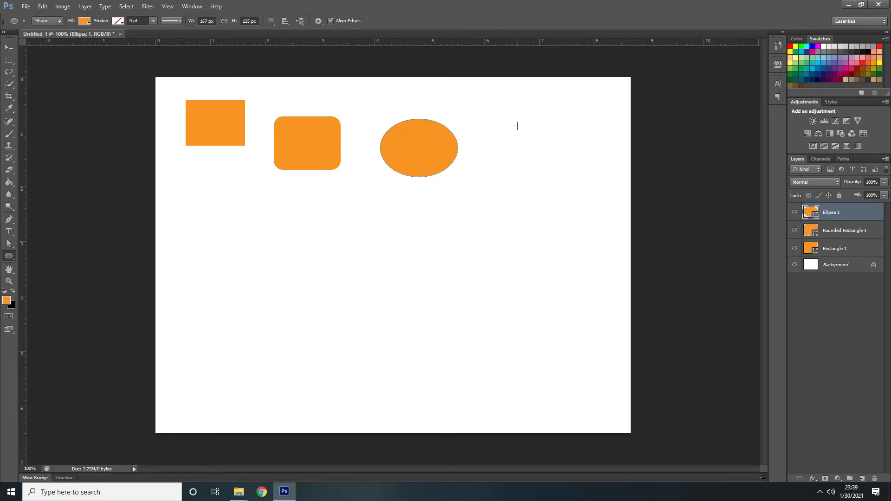
pyautogui.moveTo(510, 124); pyautogui.dragTo(556, 186)
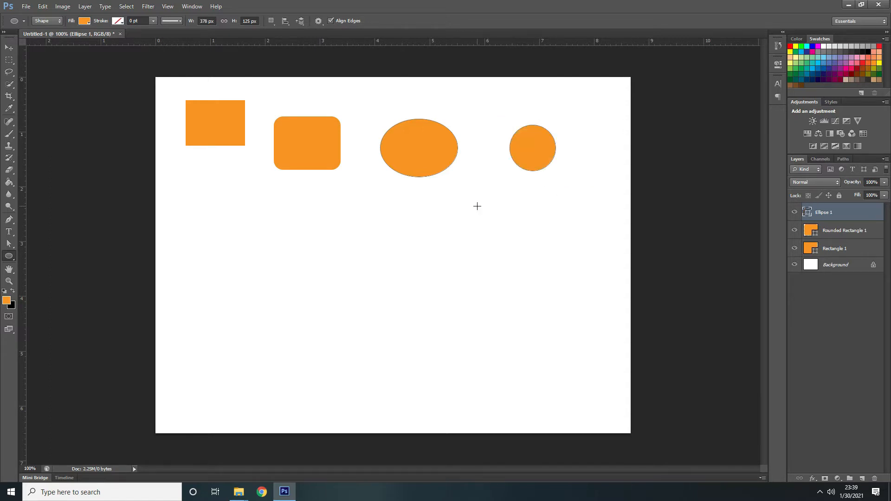
pyautogui.moveTo(478, 206); pyautogui.dragTo(547, 275)
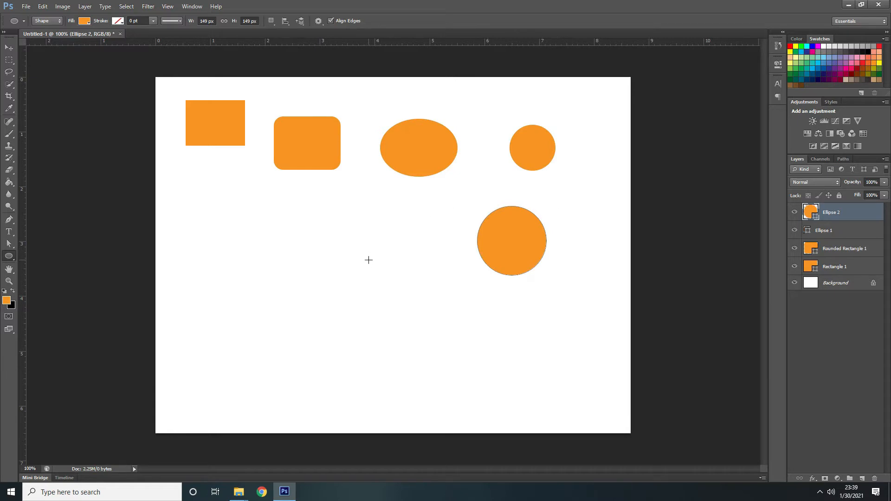
# Draw a five-sided polygon about 178 px wide below the first rectangle with the Polygon Tool.
pyautogui.rightClick(9, 256)
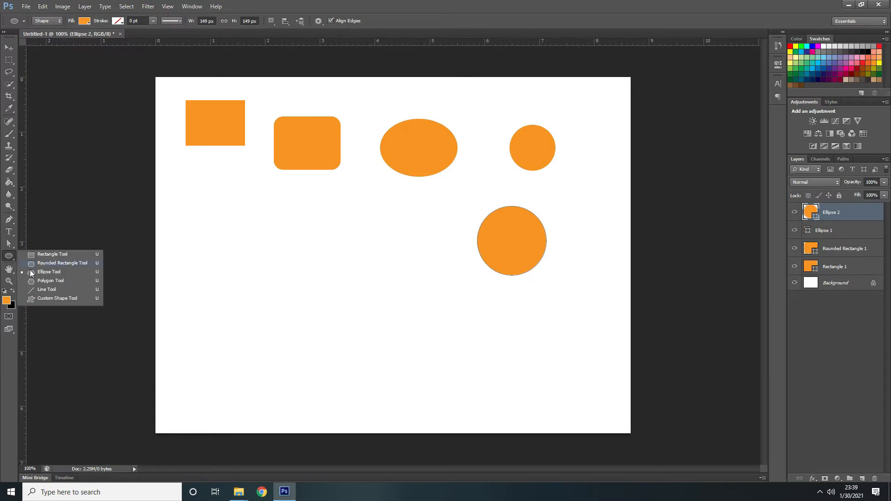
pyautogui.click(41, 281)
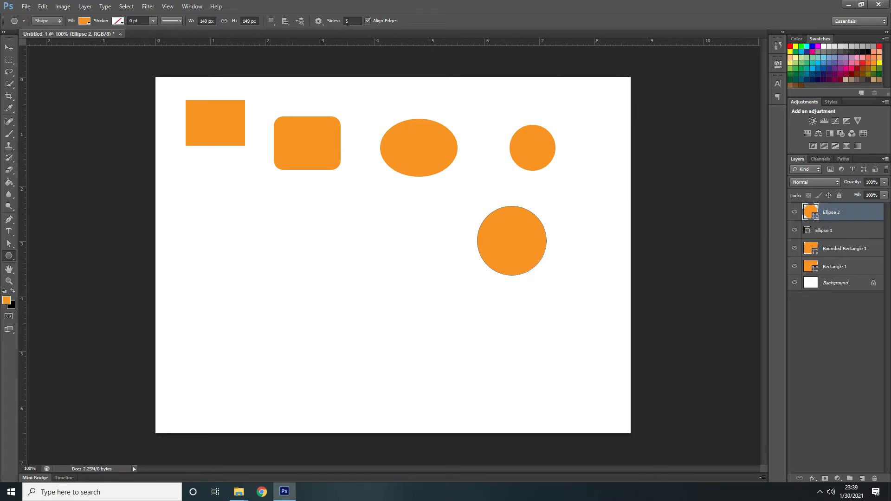
pyautogui.moveTo(229, 223); pyautogui.dragTo(272, 256)
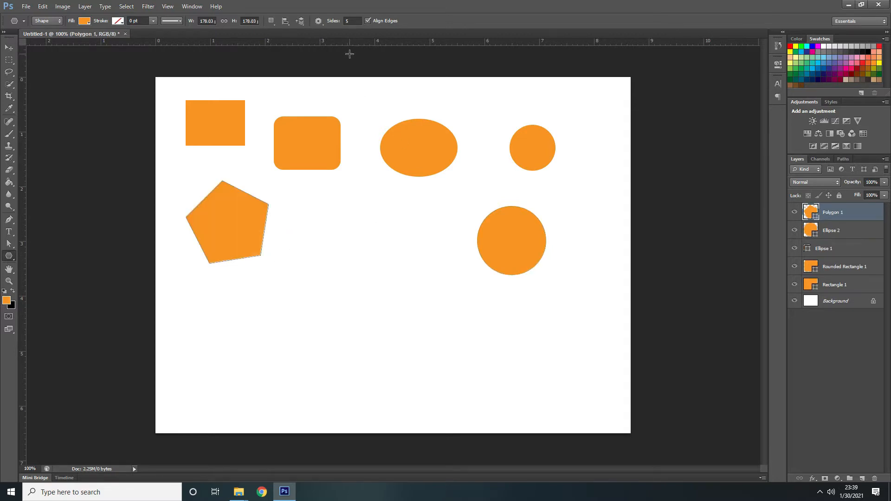
# Enable the polygon Star option and draw a five-pointed star about 157 px wide beside the pentagon and a 7-sided star about 197 px wide.
pyautogui.click(318, 22)
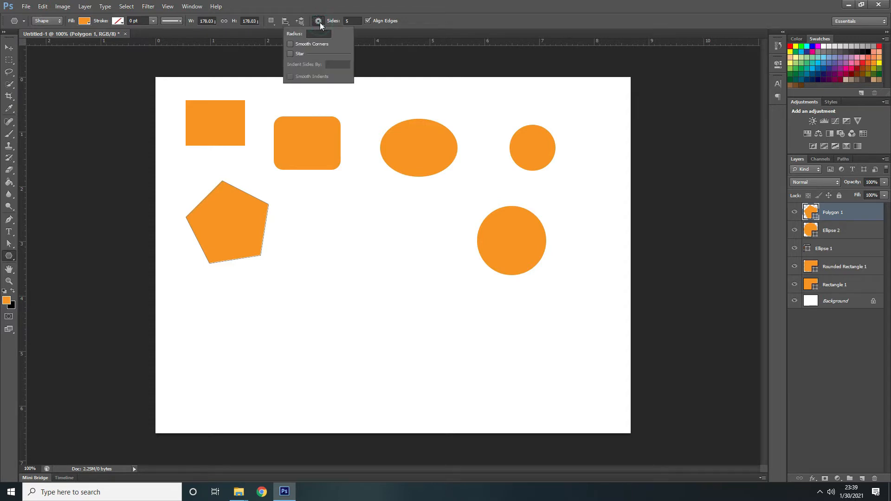
pyautogui.click(290, 54)
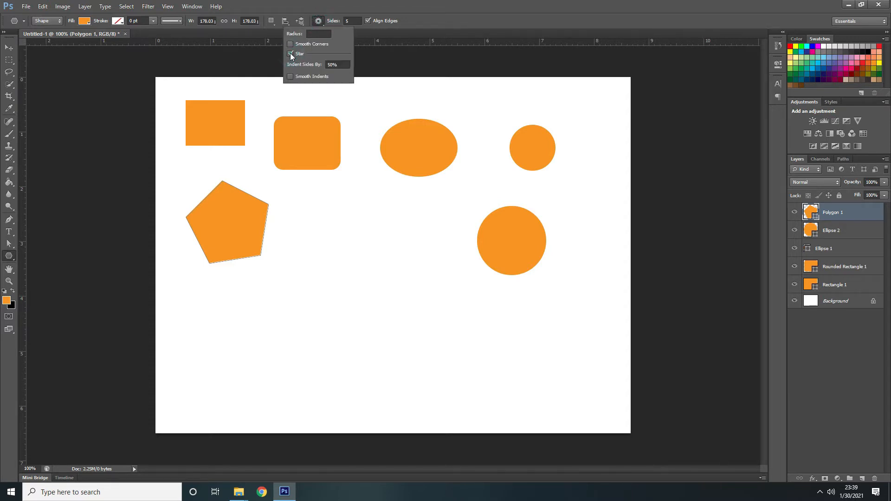
pyautogui.click(320, 231)
pyautogui.moveTo(319, 230); pyautogui.dragTo(348, 259)
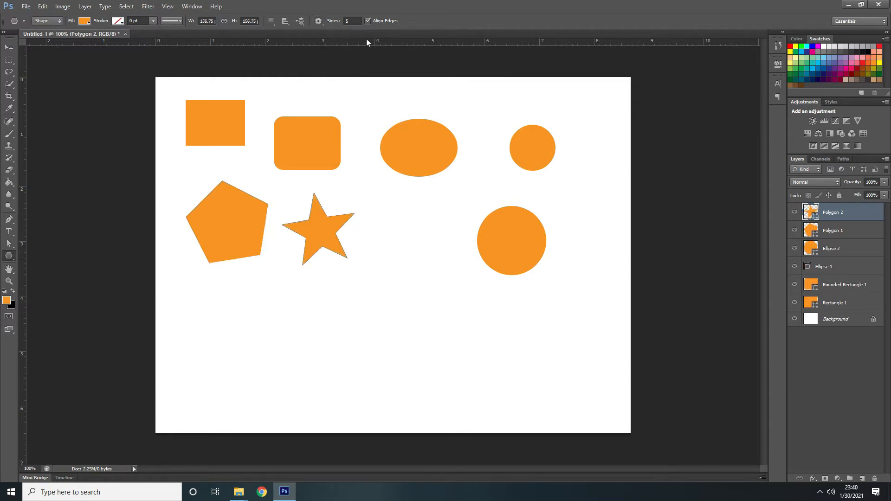
pyautogui.click(354, 20)
pyautogui.moveTo(389, 281); pyautogui.dragTo(422, 311)
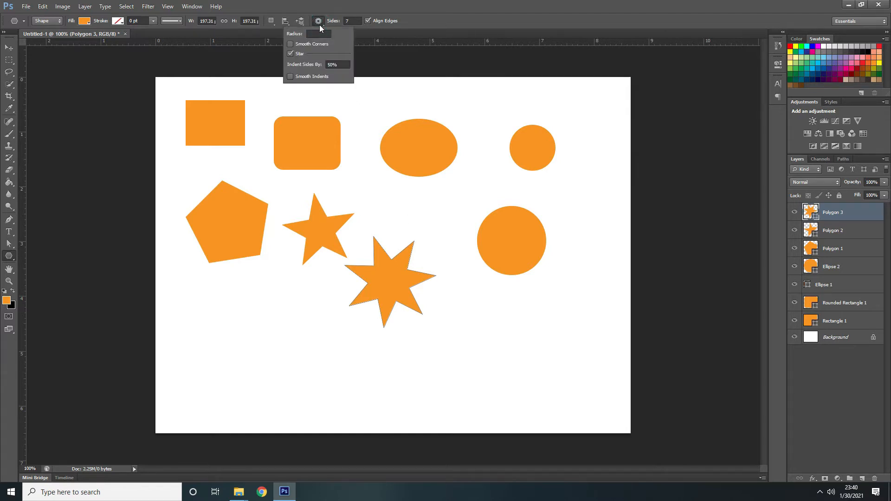
# Reduce the star's side indent and draw a shallower seven-pointed star about 161 × 165 px below the pentagon.
pyautogui.click(341, 65)
pyautogui.press('Return')
pyautogui.click(261, 304)
pyautogui.moveTo(260, 304); pyautogui.dragTo(308, 305)
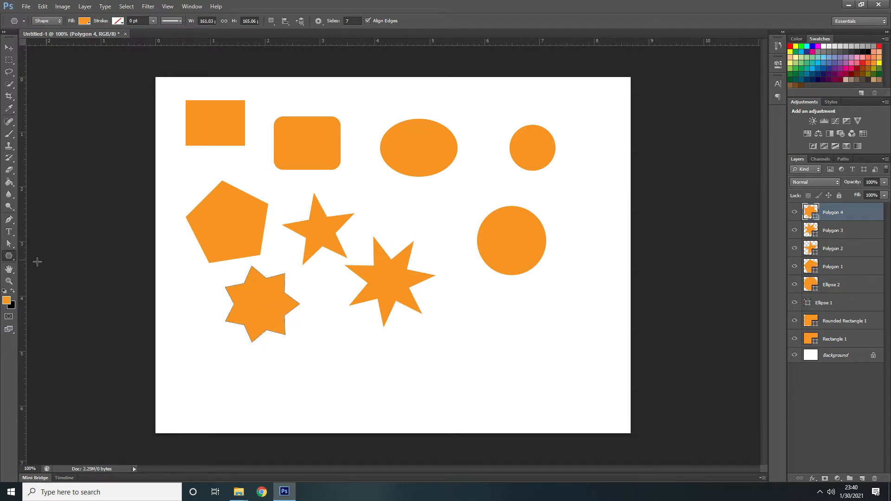
# Draw two 1 px lines in the lower part of the canvas, one slanting upward and one horizontal about 392 px long.
pyautogui.rightClick(9, 256)
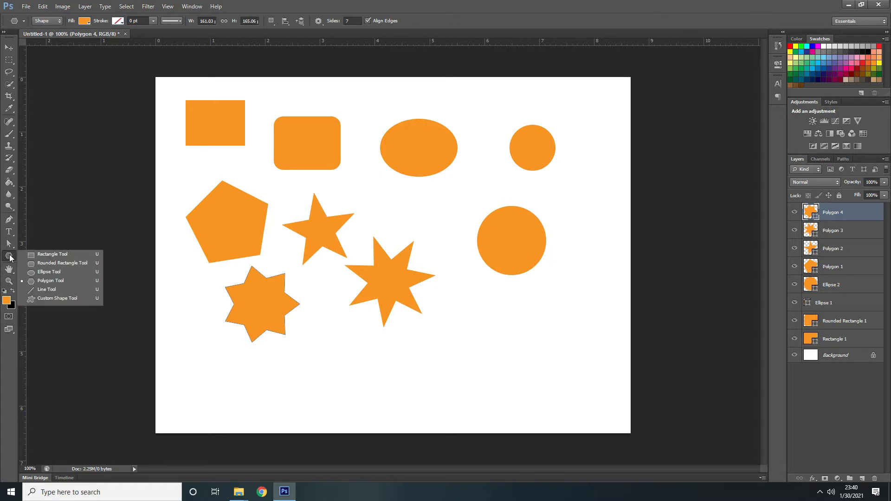
pyautogui.click(47, 289)
pyautogui.moveTo(372, 371); pyautogui.dragTo(526, 325)
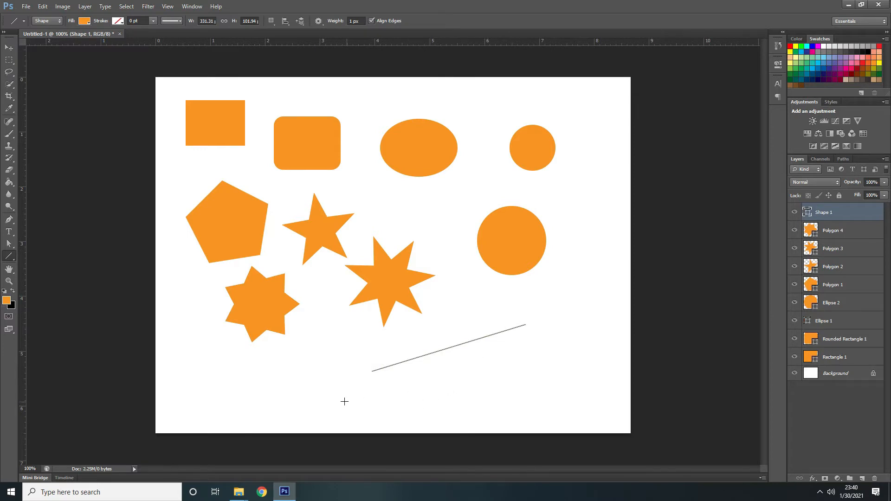
pyautogui.moveTo(338, 398); pyautogui.dragTo(521, 399)
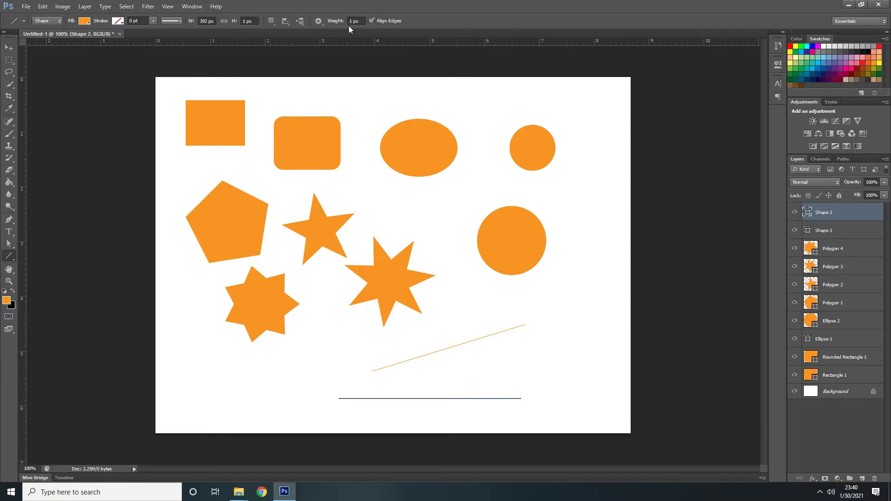
# Draw a block arrow custom shape about 74 × 53 px below the large circle.
pyautogui.rightClick(10, 259)
pyautogui.click(37, 299)
pyautogui.click(360, 23)
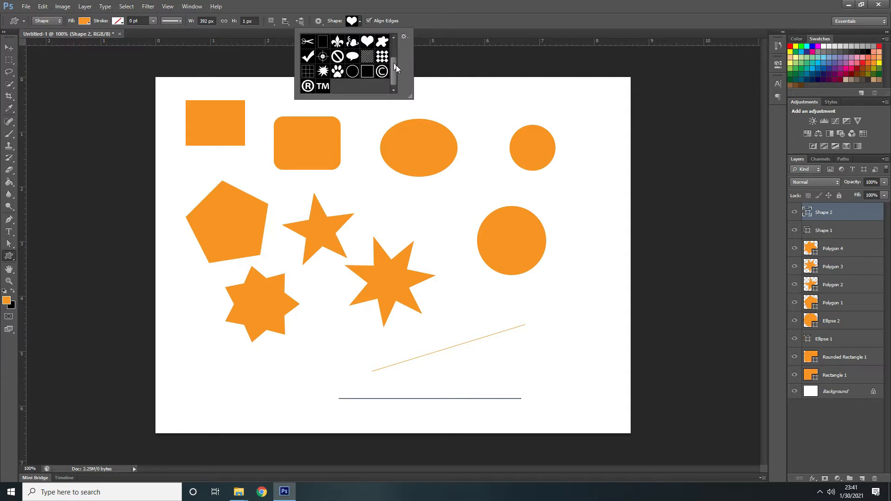
pyautogui.scroll(2, 395, 62)
pyautogui.click(337, 42)
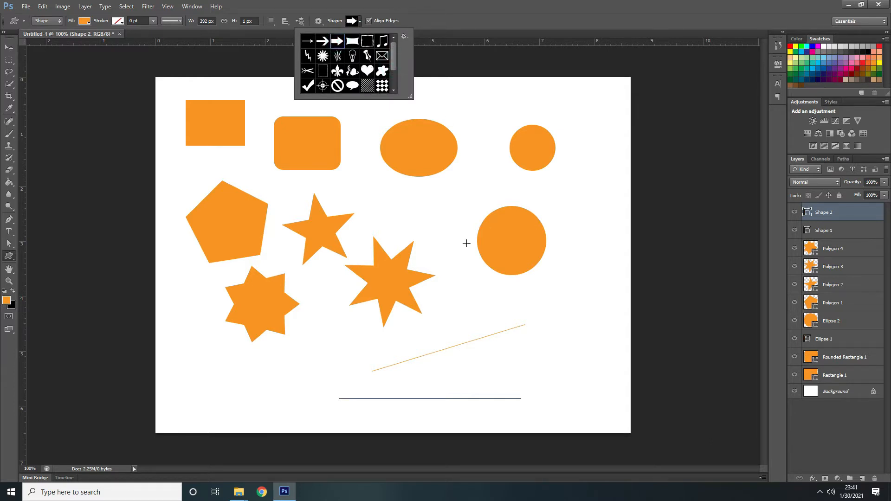
pyautogui.moveTo(465, 291)
pyautogui.mouseDown()
pyautogui.moveTo(502, 306)
pyautogui.moveTo(499, 318)
pyautogui.mouseUp()
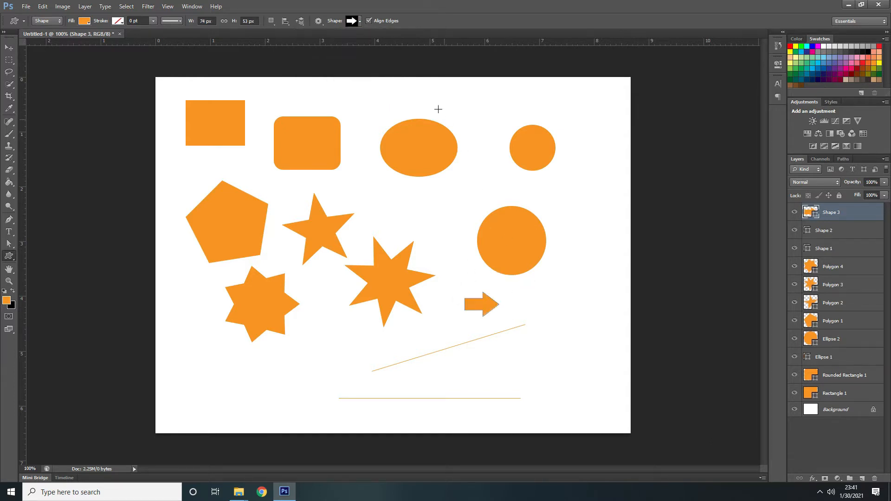
# Draw a heart custom shape about 74 × 64 px to the upper right of the large circle.
pyautogui.click(360, 22)
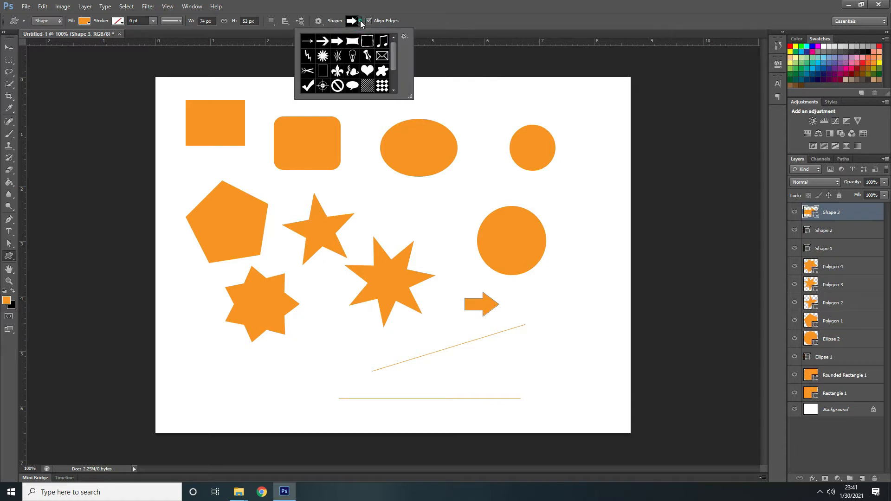
pyautogui.click(367, 70)
pyautogui.moveTo(571, 196); pyautogui.dragTo(605, 243)
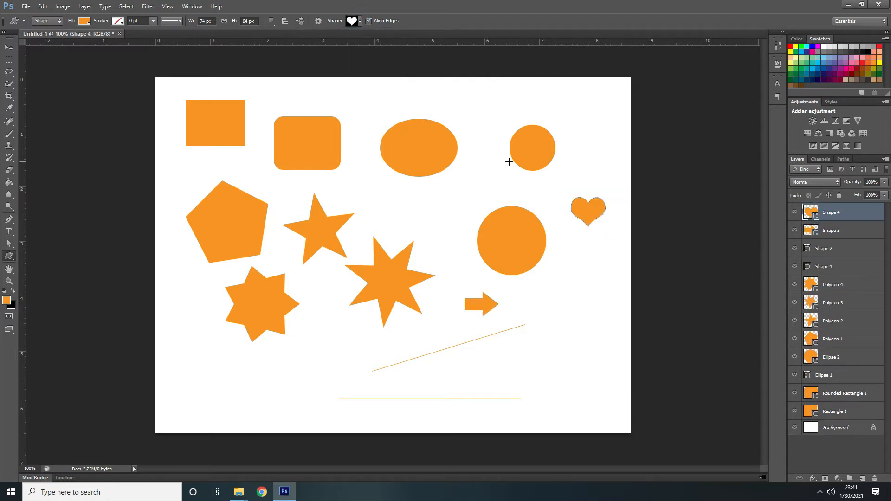
pyautogui.click(10, 49)
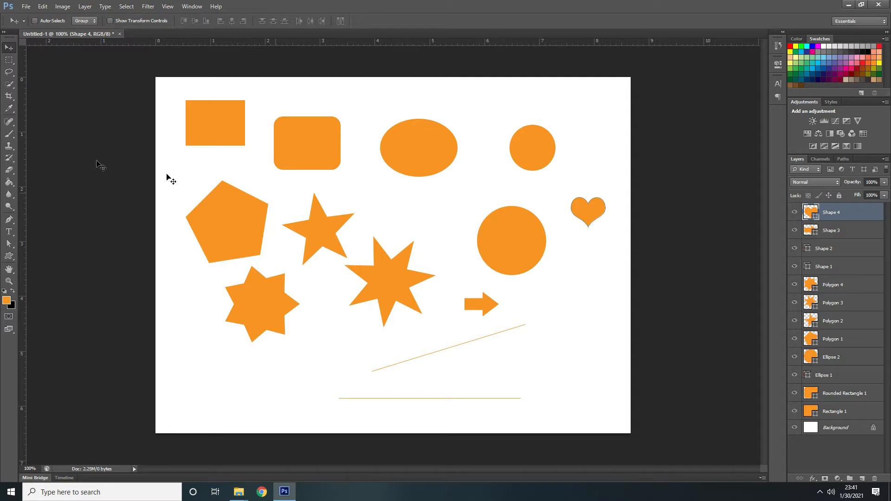
pyautogui.click(9, 257)
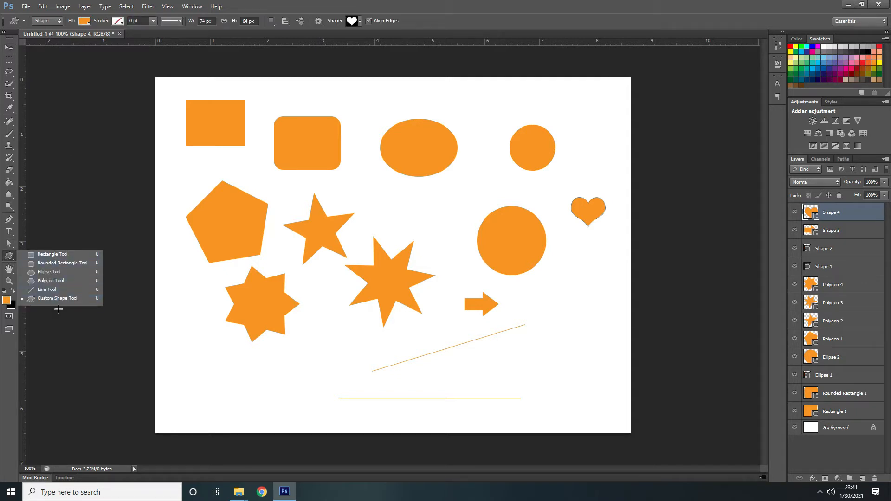
# Delete all the drawn shape layers, from Shape 4 down to Rectangle 1, keeping only the Background layer.
pyautogui.click(69, 254)
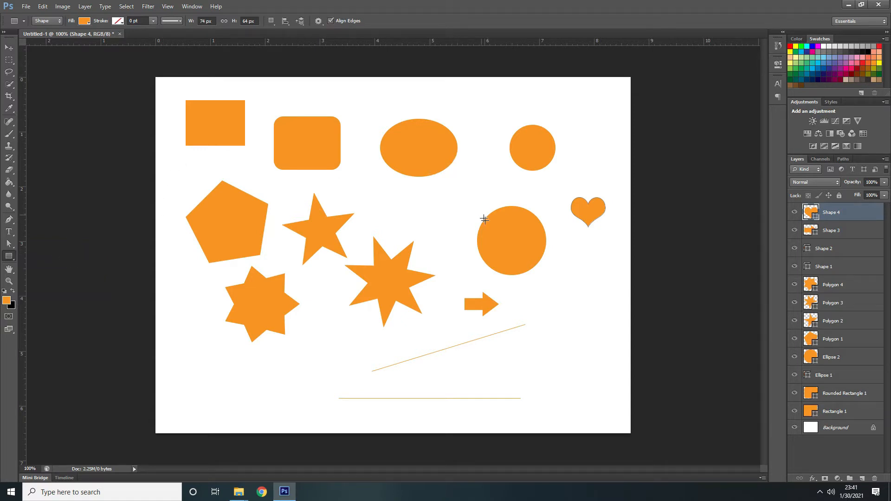
pyautogui.keyDown('shift'); pyautogui.click(842, 413); pyautogui.keyUp('shift')
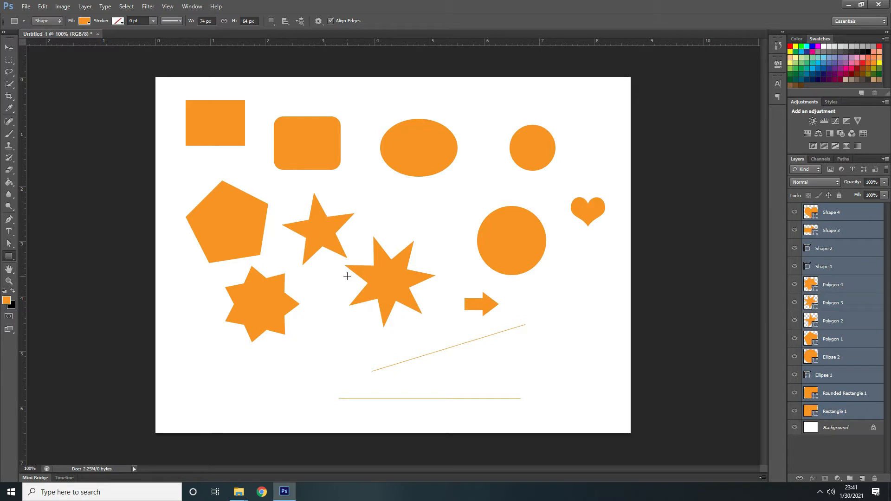
pyautogui.press('Delete')
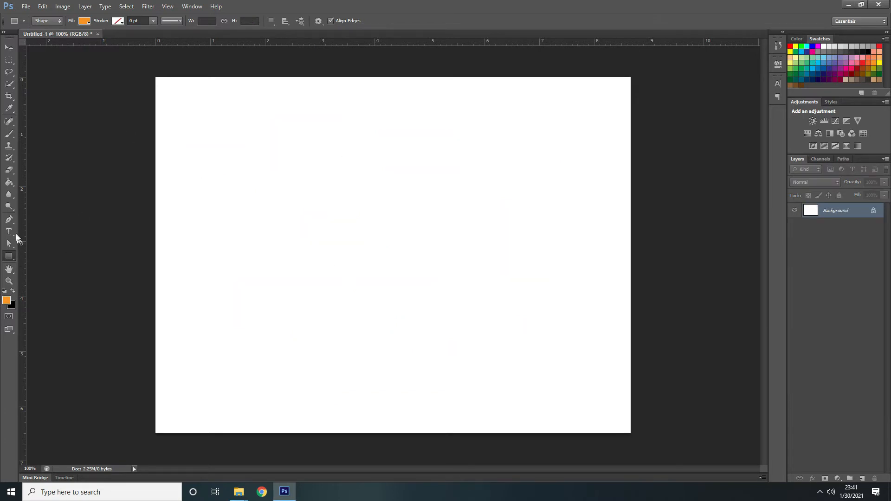
pyautogui.click(9, 220)
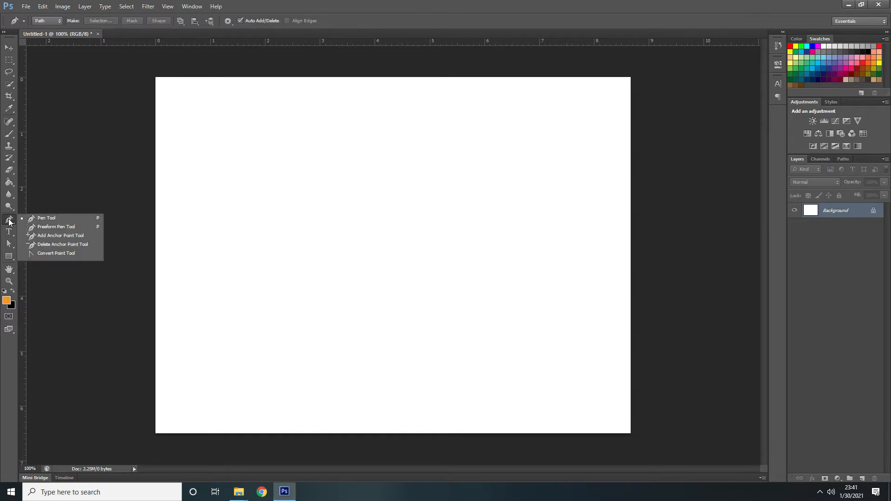
pyautogui.click(10, 222)
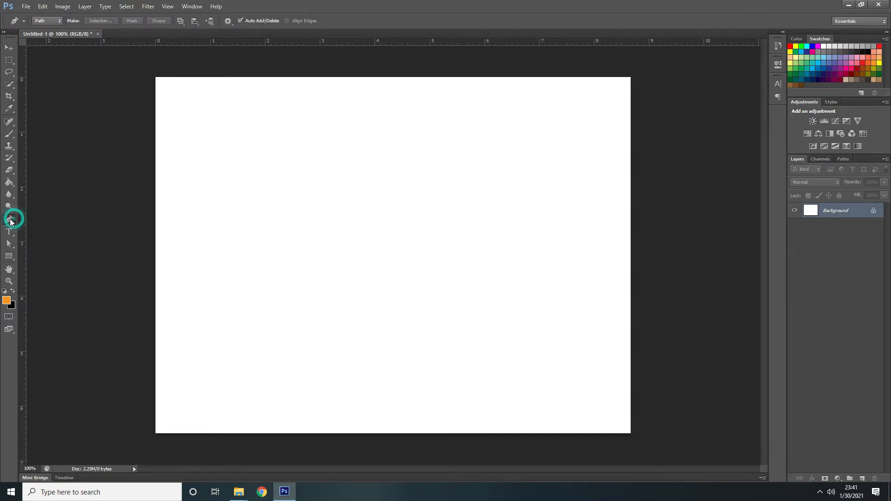
pyautogui.click(10, 247)
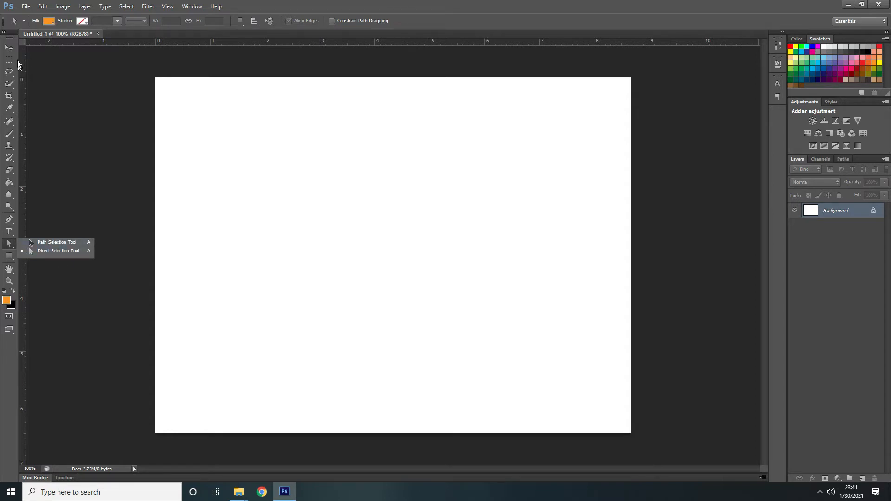
pyautogui.click(9, 47)
pyautogui.click(75, 131)
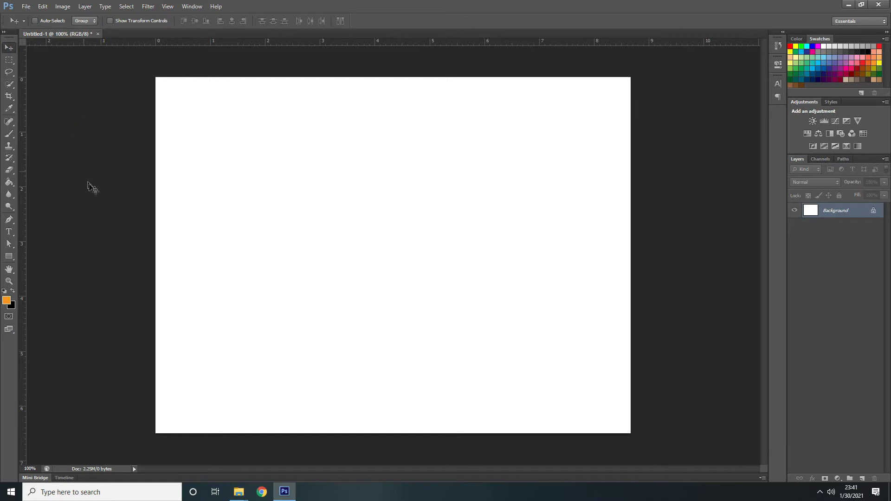
# Close the untitled document without saving and open Latihan.psd from the Bahan folder.
pyautogui.click(98, 33)
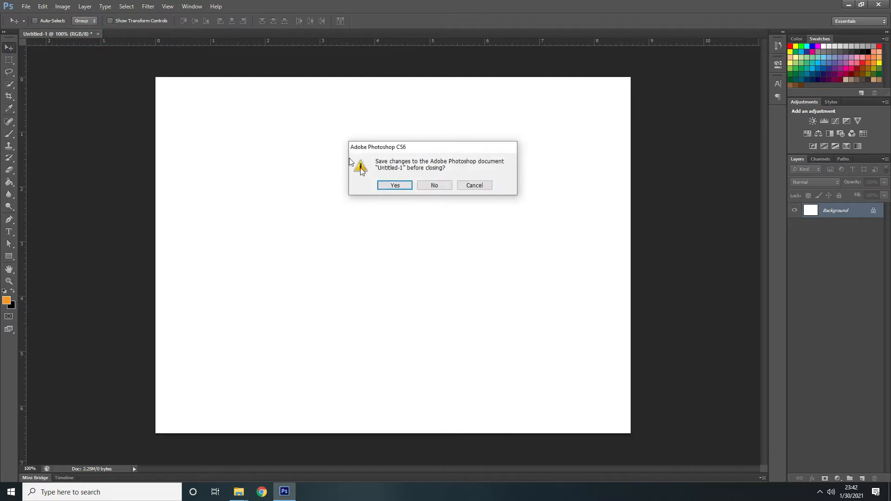
pyautogui.click(442, 185)
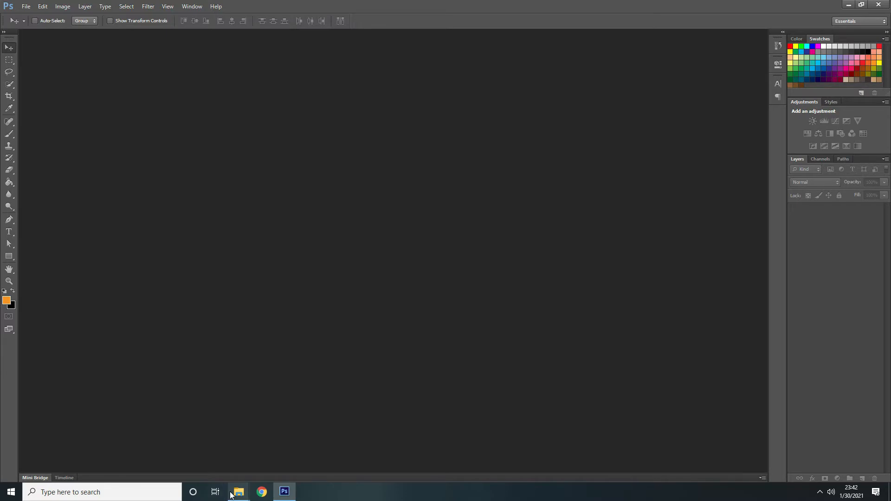
pyautogui.moveTo(238, 491)
pyautogui.click(202, 450)
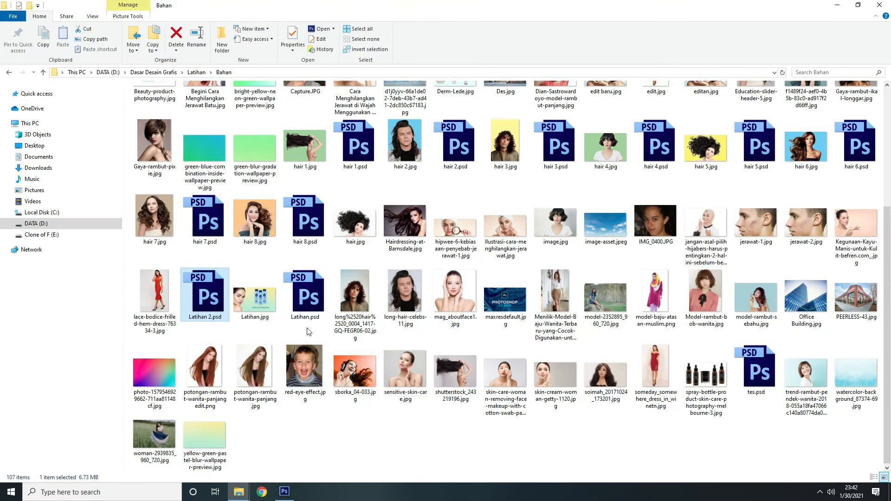
pyautogui.moveTo(303, 299); pyautogui.dragTo(230, 237)
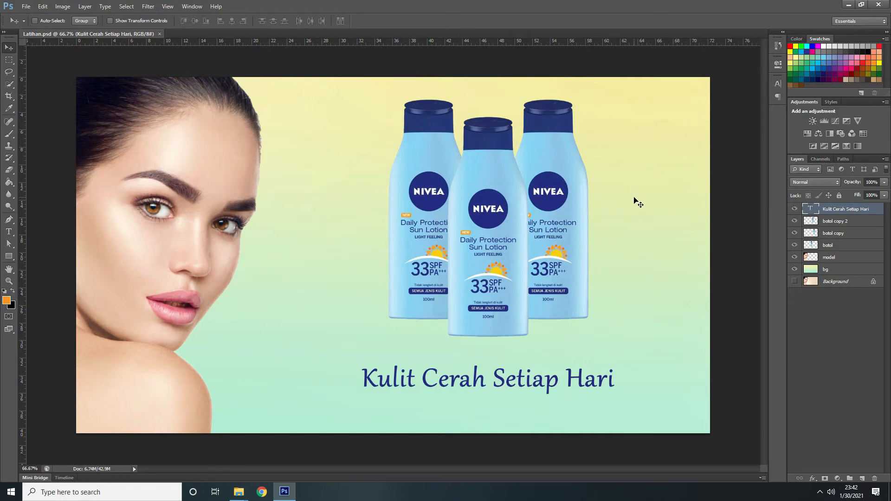
pyautogui.click(9, 257)
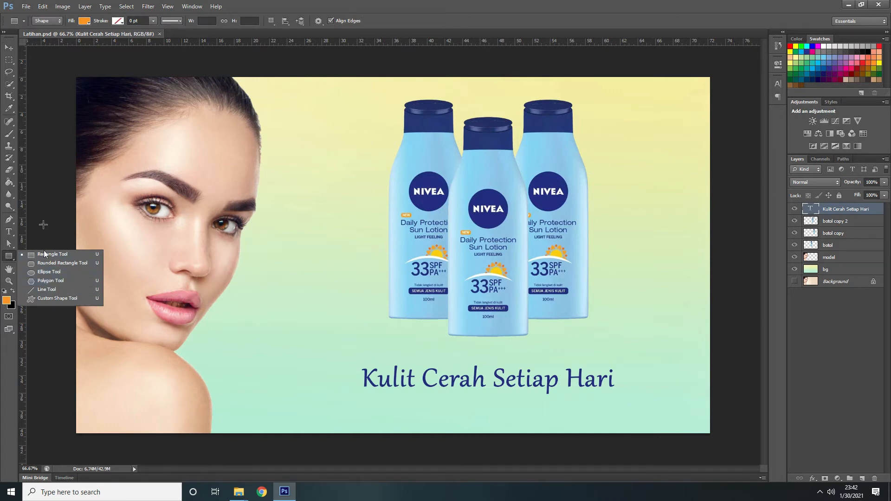
pyautogui.click(9, 47)
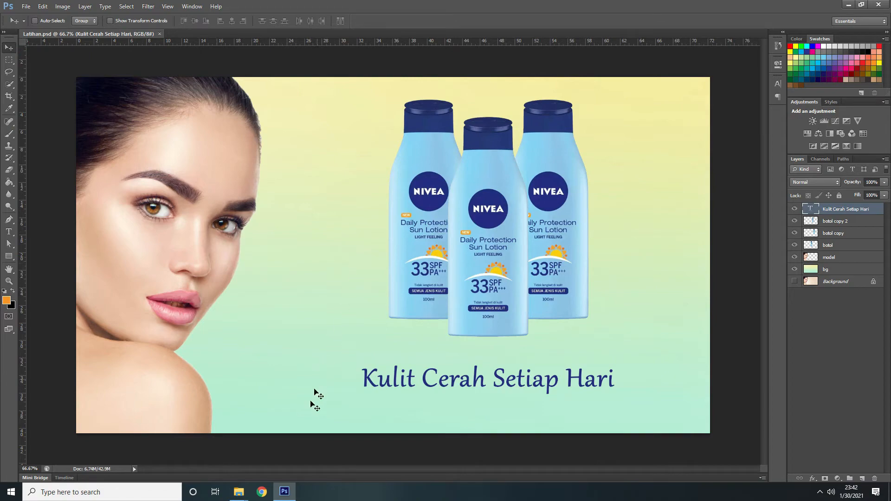
# Switch to File Explorer and open Latihan 2.psd from the Bahan folder in Photoshop.
pyautogui.moveTo(242, 496)
pyautogui.click(195, 452)
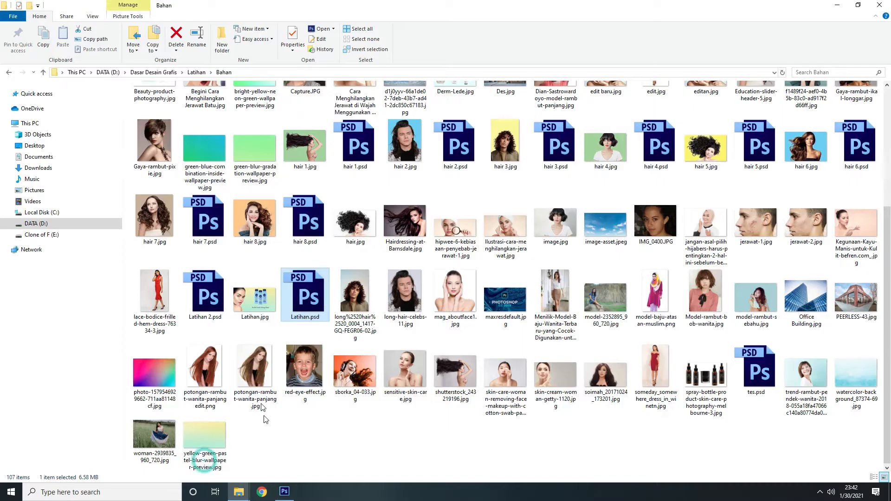
pyautogui.moveTo(207, 291); pyautogui.dragTo(398, 33)
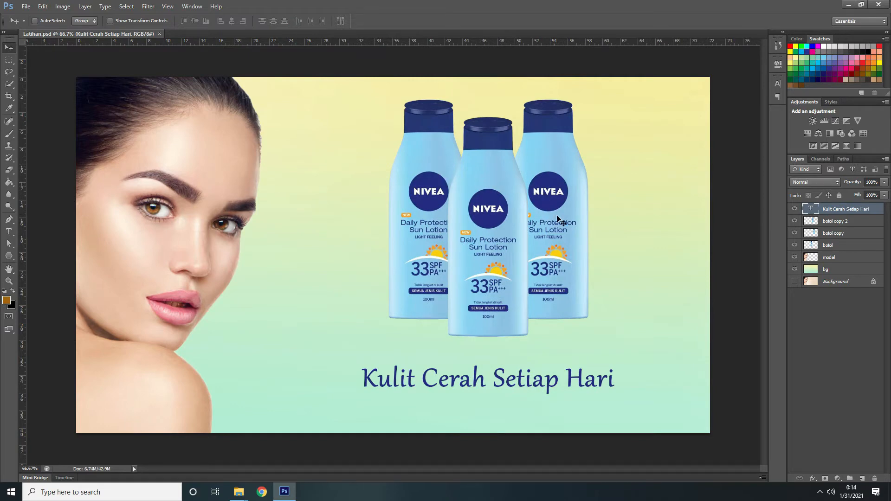
# Move the botol, botol copy and botol copy 2 layers together about 7.4 cm horizontally towards the model's face.
pyautogui.click(835, 221)
pyautogui.keyDown('shift'); pyautogui.click(838, 245); pyautogui.keyUp('shift')
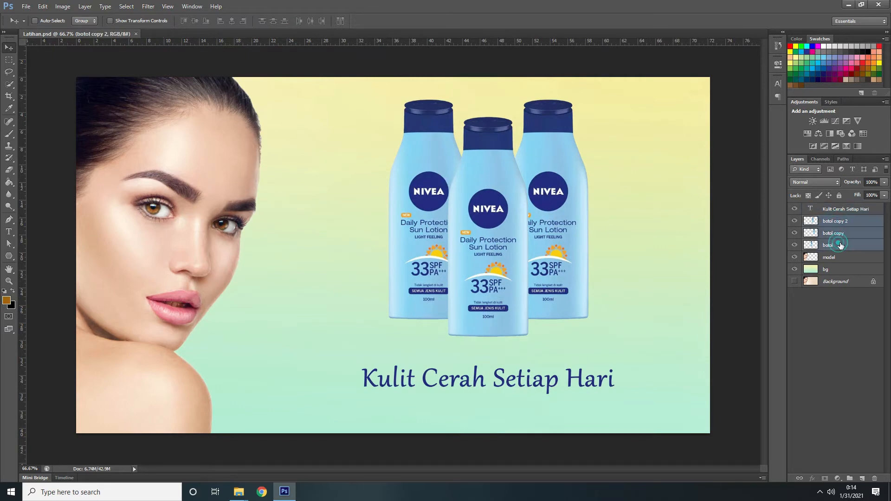
pyautogui.moveTo(568, 207); pyautogui.dragTo(505, 210)
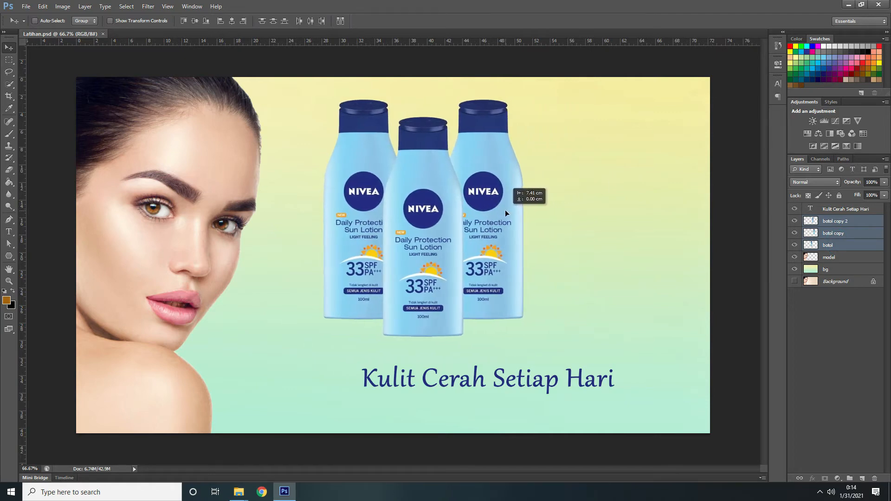
# Move the "Kulit Cerah Setiap Hari" text left and slightly up so it sits centred beneath the bottles.
pyautogui.click(827, 209)
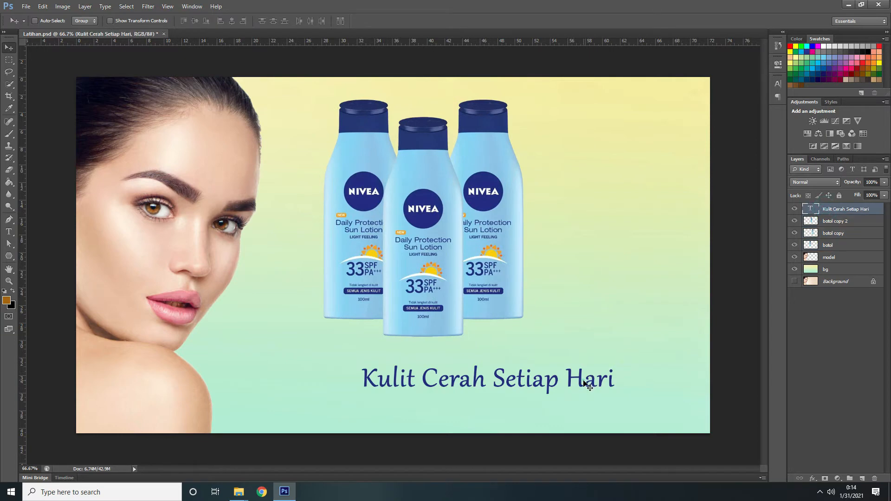
pyautogui.moveTo(586, 384); pyautogui.dragTo(524, 372)
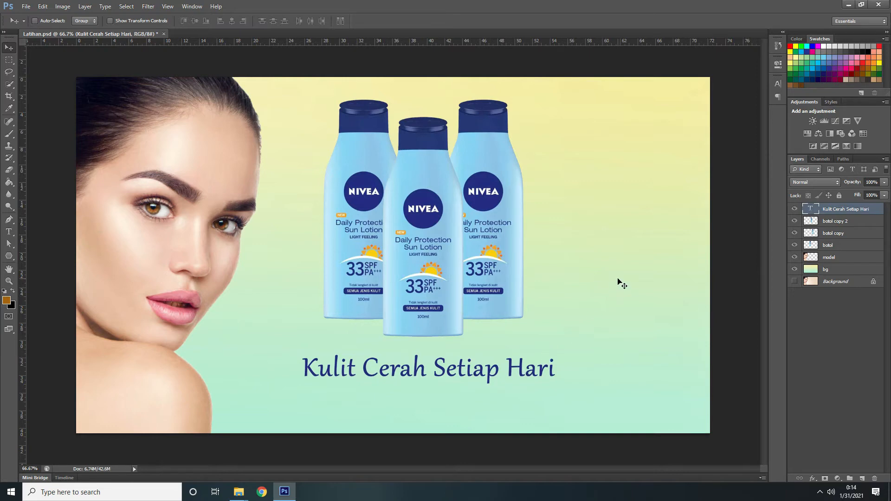
pyautogui.hotkey('shift', 'Left')
pyautogui.hotkey('shift', 'Left')
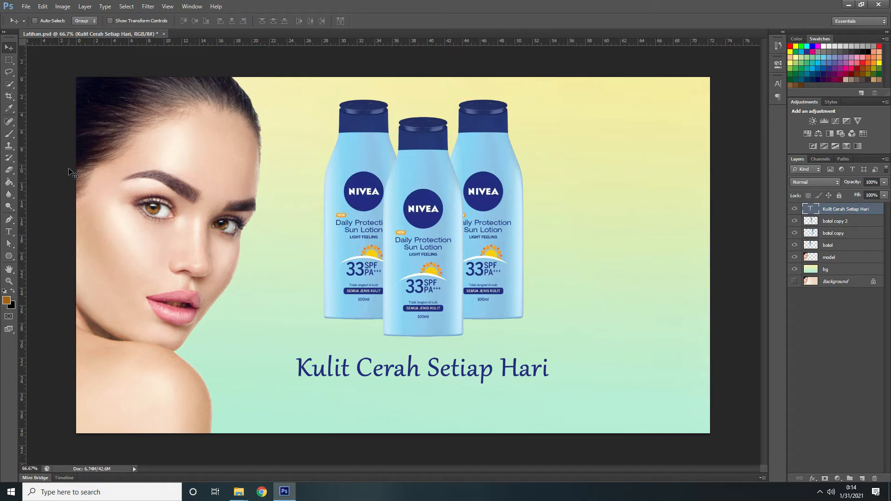
# Set the Polygon tool's shape fill to orange-red.
pyautogui.click(9, 255)
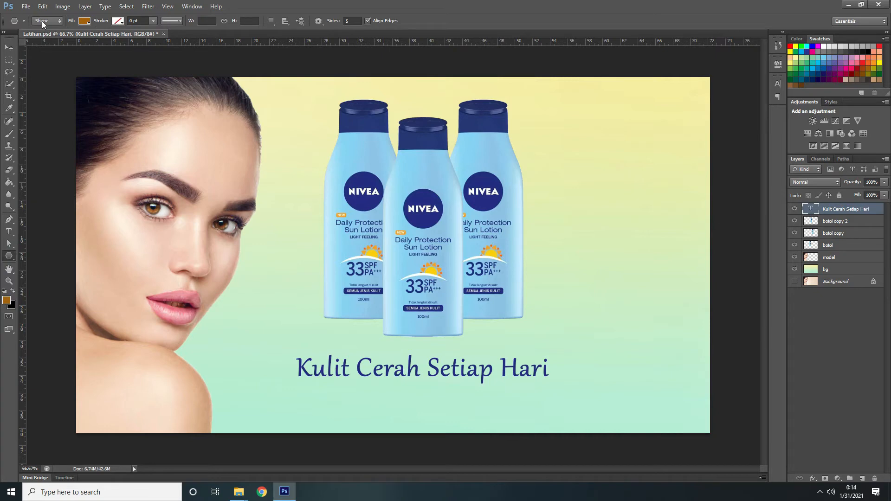
pyautogui.click(84, 21)
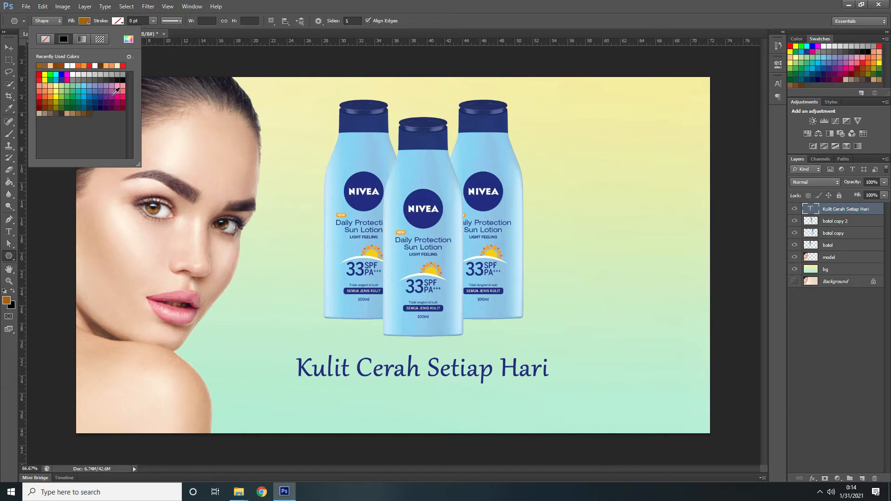
pyautogui.click(45, 95)
pyautogui.click(323, 12)
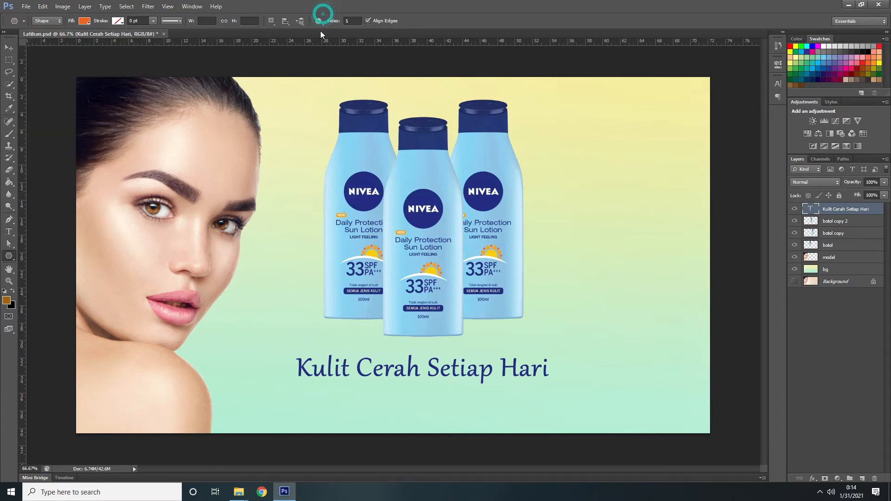
# Configure the polygon as a star with 20 sides and a side indent of 20%.
pyautogui.click(351, 21)
pyautogui.write('20')
pyautogui.press('Return')
pyautogui.click(319, 21)
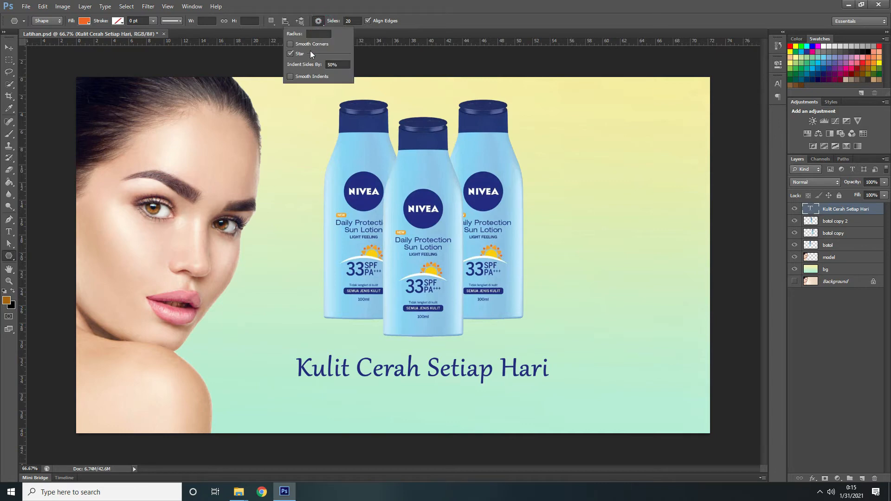
pyautogui.click(344, 65)
pyautogui.write('20')
pyautogui.press('Return')
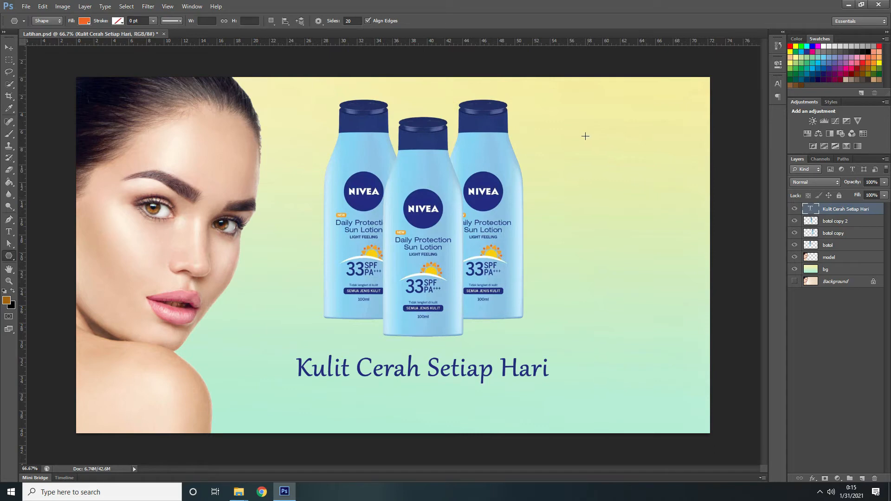
# Draw a starburst about 327 × 327 px and position it to the upper right of the bottles.
pyautogui.moveTo(564, 129); pyautogui.dragTo(597, 167)
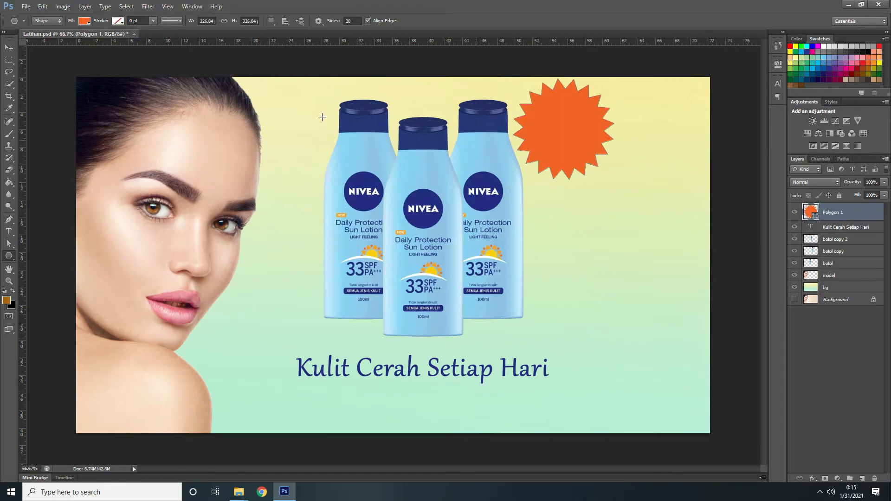
pyautogui.click(8, 48)
pyautogui.moveTo(565, 108); pyautogui.dragTo(600, 154)
pyautogui.click(598, 150)
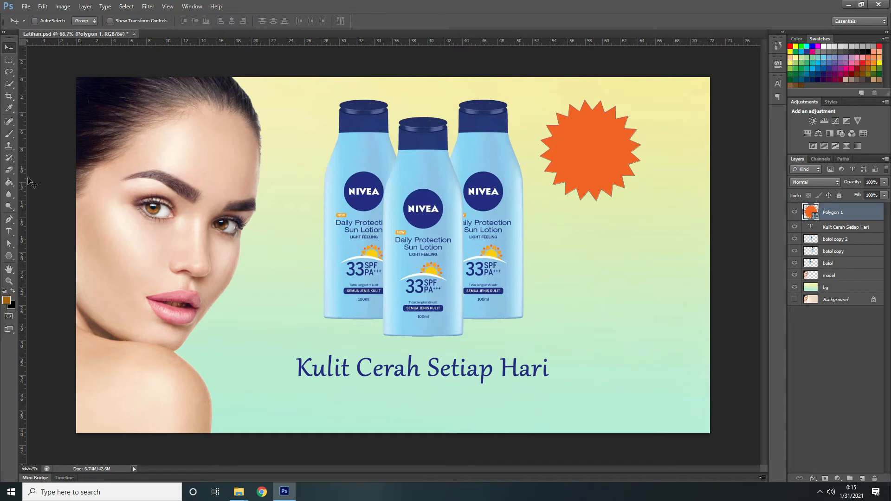
# Add the text "BARU" on the empty background below the starburst.
pyautogui.click(9, 232)
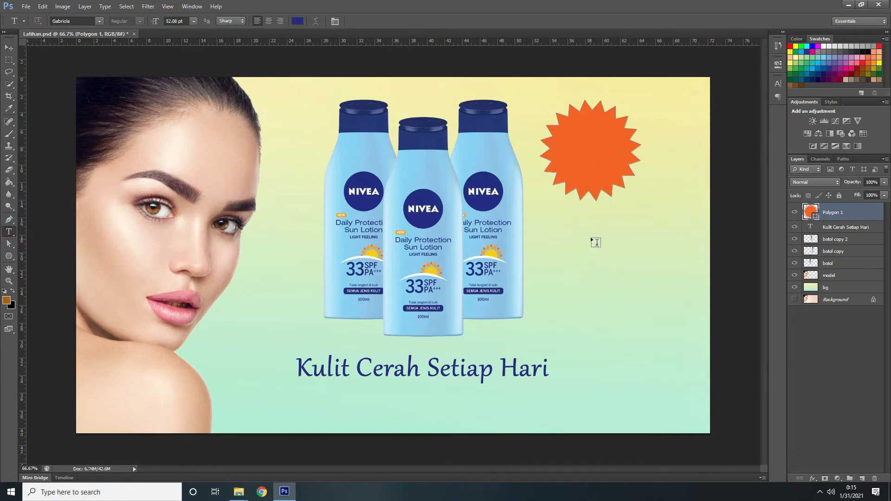
pyautogui.click(567, 248)
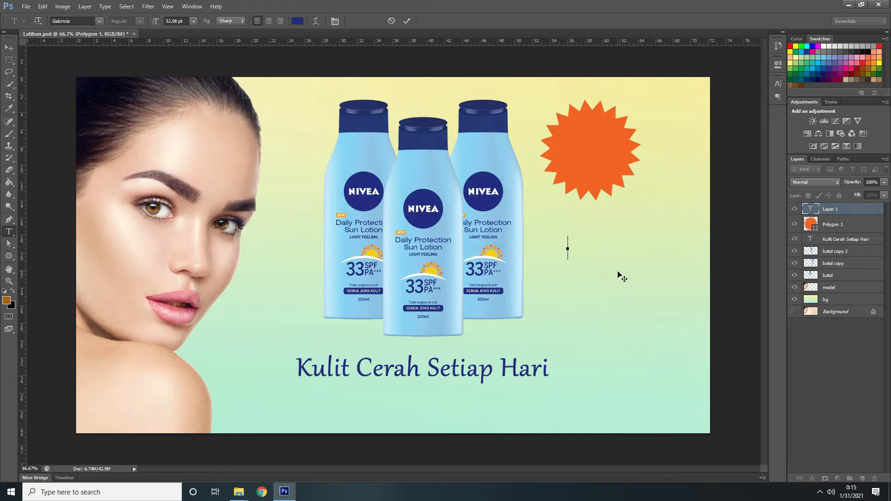
pyautogui.write('BARU')
pyautogui.click(10, 48)
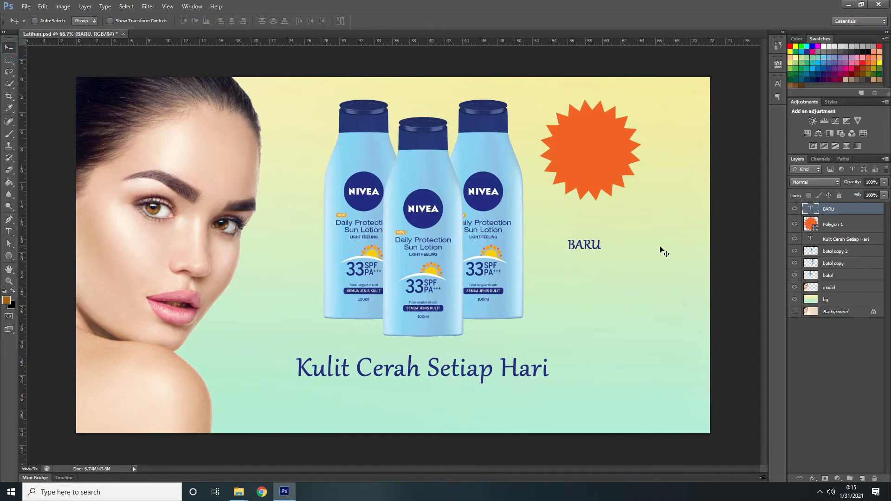
# Change the font of the "BARU" text to Arial.
pyautogui.click(778, 85)
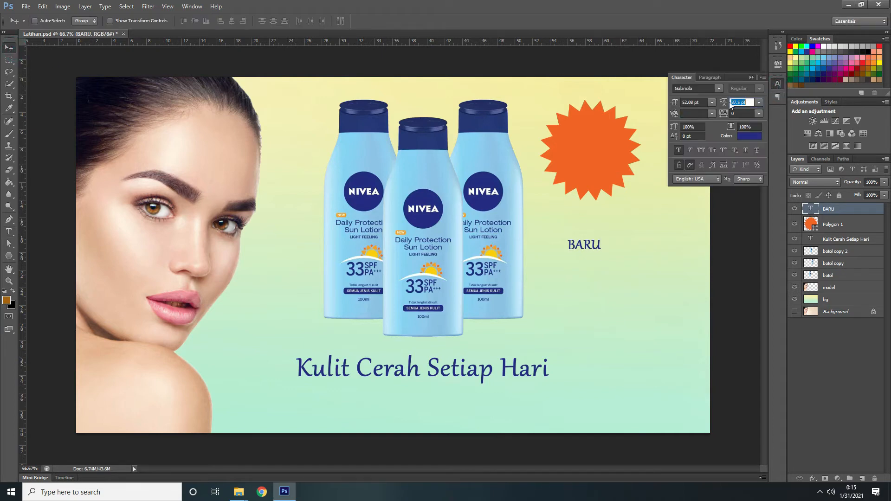
pyautogui.click(719, 88)
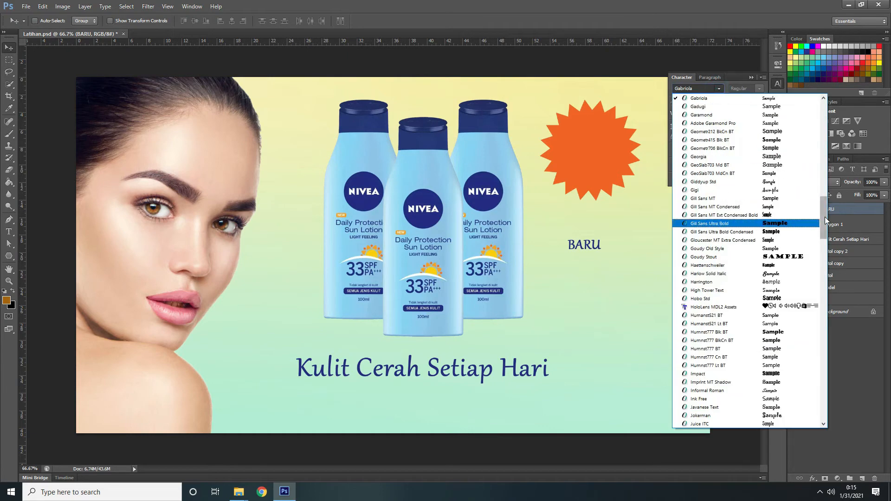
pyautogui.moveTo(823, 213); pyautogui.dragTo(825, 127)
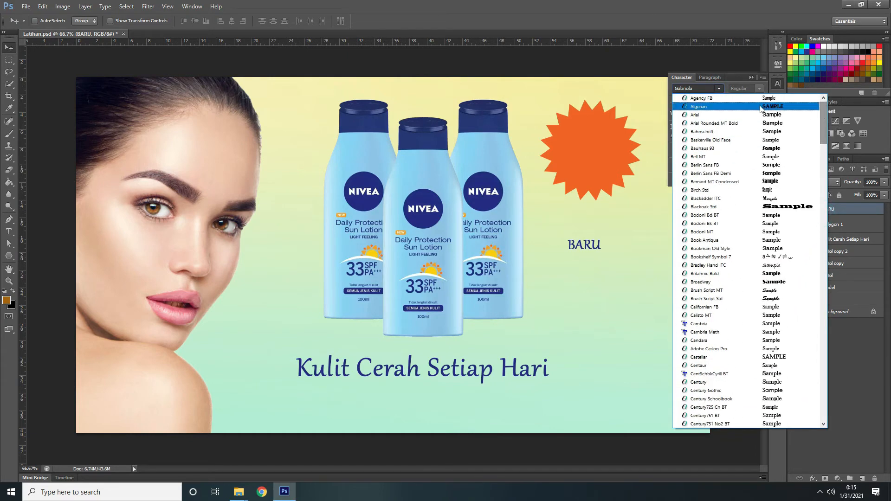
pyautogui.click(769, 119)
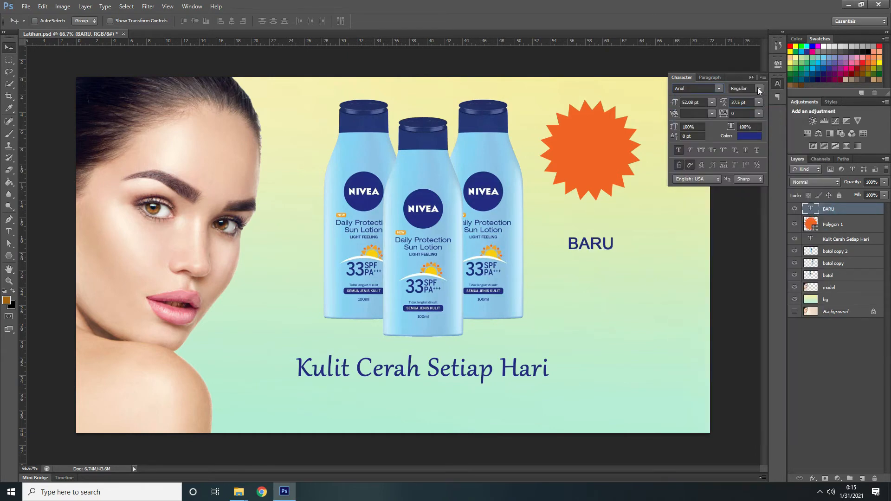
# Change the "BARU" text colour to white (ffffff) and move the text onto the orange starburst.
pyautogui.click(748, 136)
pyautogui.click(824, 47)
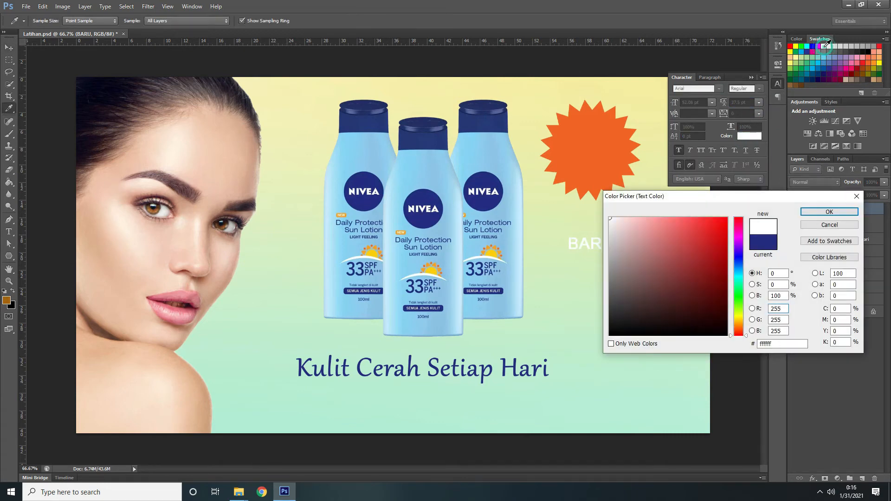
pyautogui.click(834, 212)
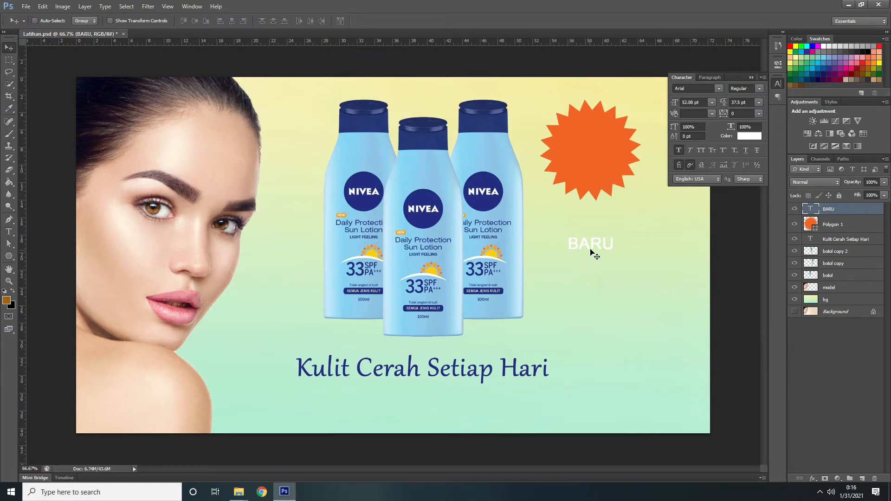
pyautogui.moveTo(595, 249); pyautogui.dragTo(594, 150)
# Set the "BARU" text size to 60 pt and reposition the text at the centre of the starburst.
pyautogui.click(712, 103)
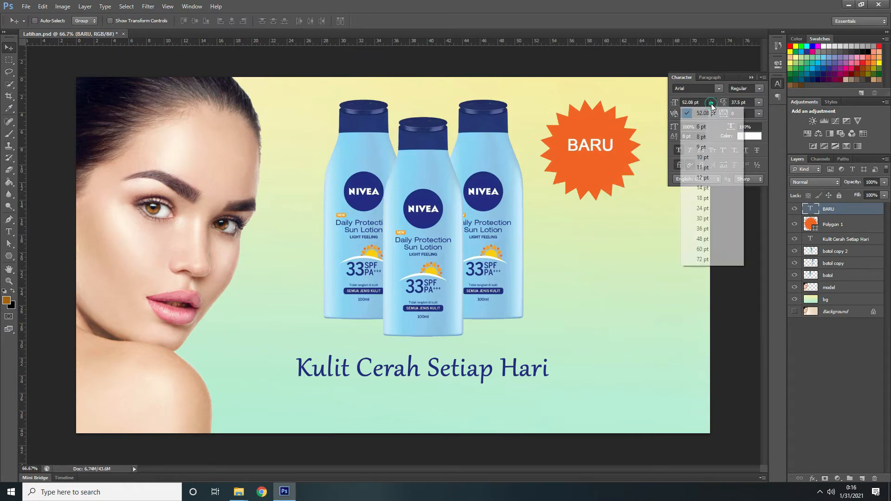
pyautogui.click(697, 250)
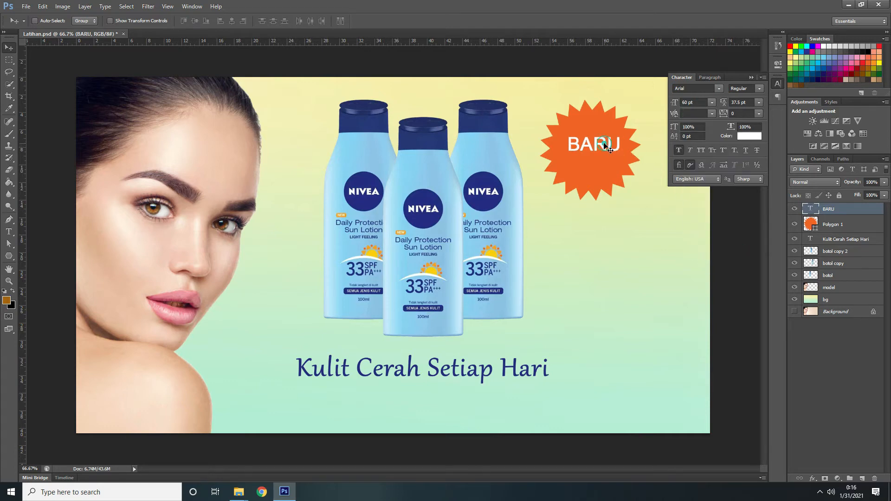
pyautogui.moveTo(603, 142); pyautogui.dragTo(605, 156)
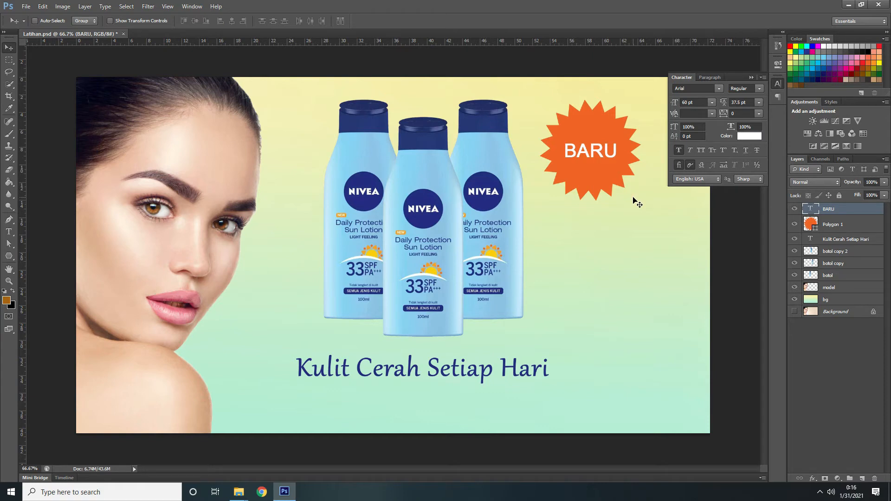
pyautogui.press('Up')
pyautogui.press('Up')
pyautogui.press('Up')
# Rotate the "BARU" text about 10.4° counterclockwise and apply the transformation.
pyautogui.click(159, 20)
pyautogui.click(617, 142)
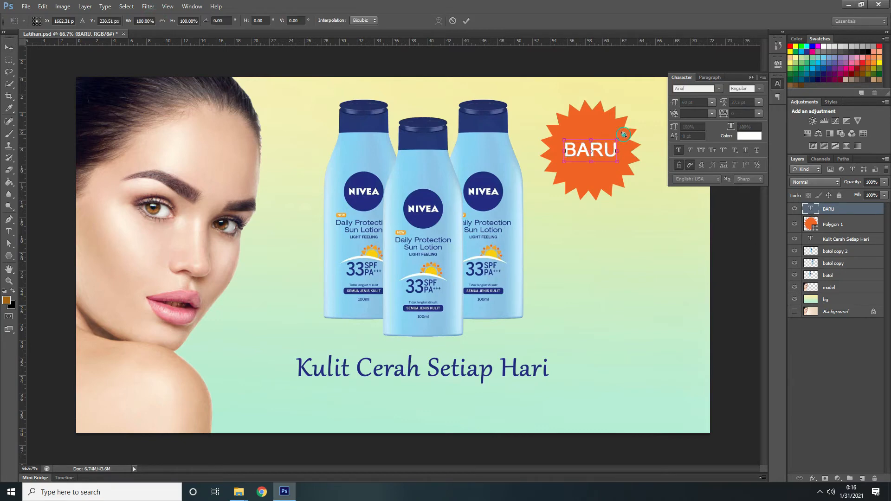
pyautogui.moveTo(624, 135); pyautogui.dragTo(621, 128)
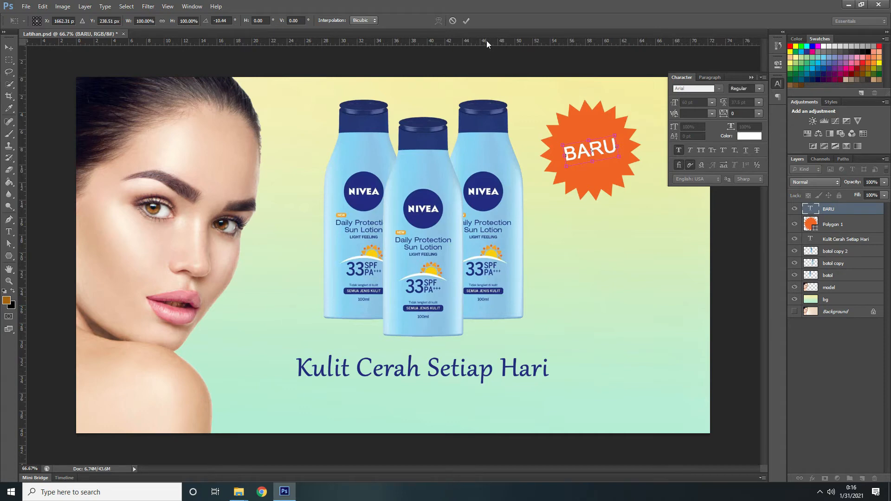
pyautogui.click(468, 21)
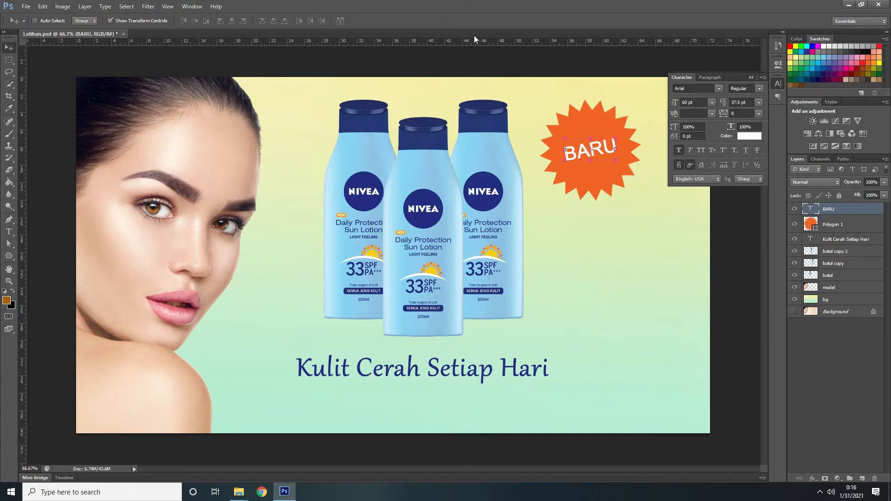
pyautogui.click(752, 77)
pyautogui.click(142, 21)
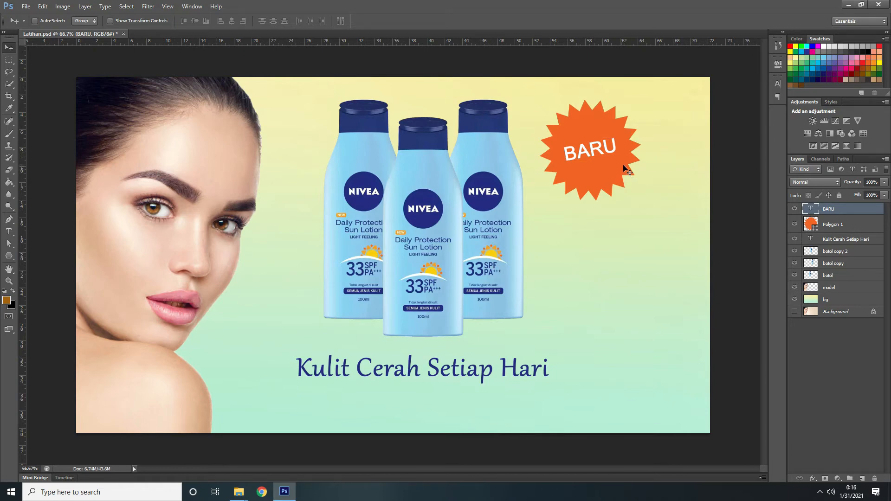
# Scale the starburst proportionally to about 93% and recentre it behind the "BARU" text.
pyautogui.click(851, 226)
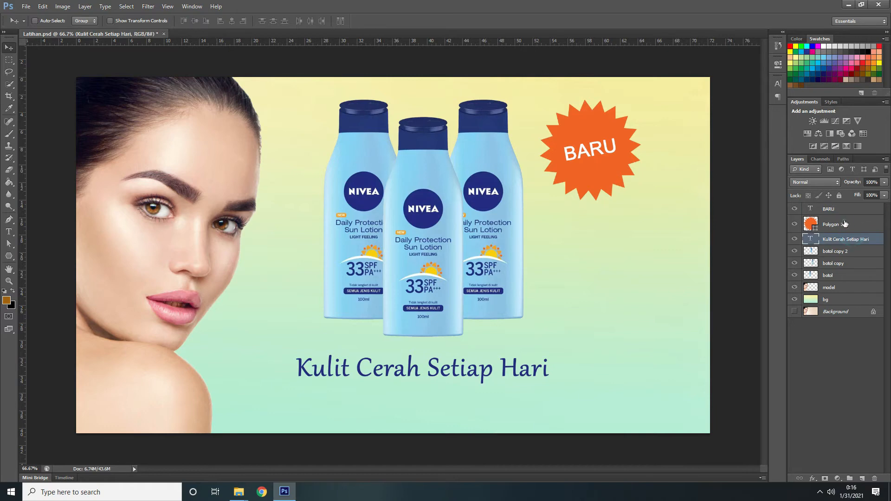
pyautogui.click(137, 21)
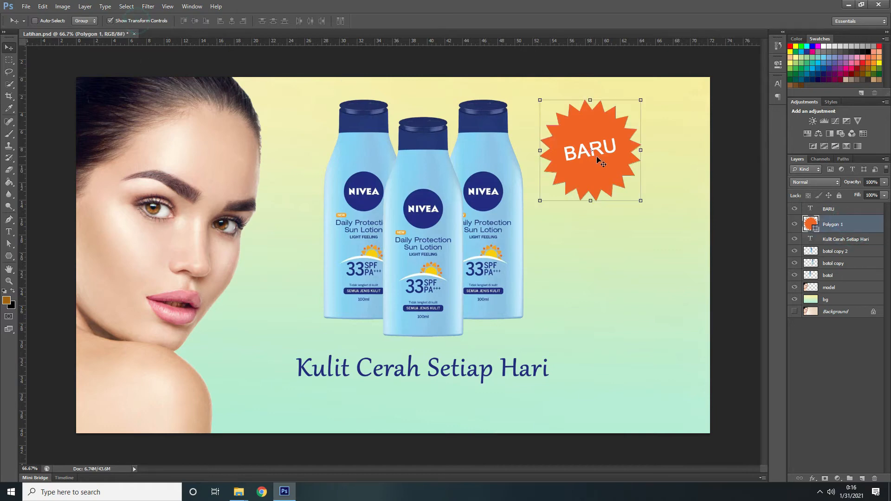
pyautogui.click(640, 199)
pyautogui.moveTo(640, 199); pyautogui.dragTo(634, 193)
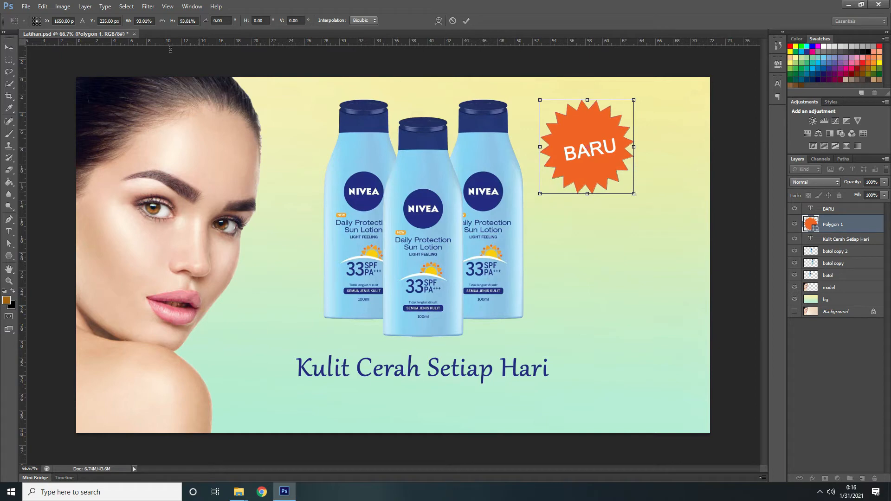
pyautogui.click(9, 48)
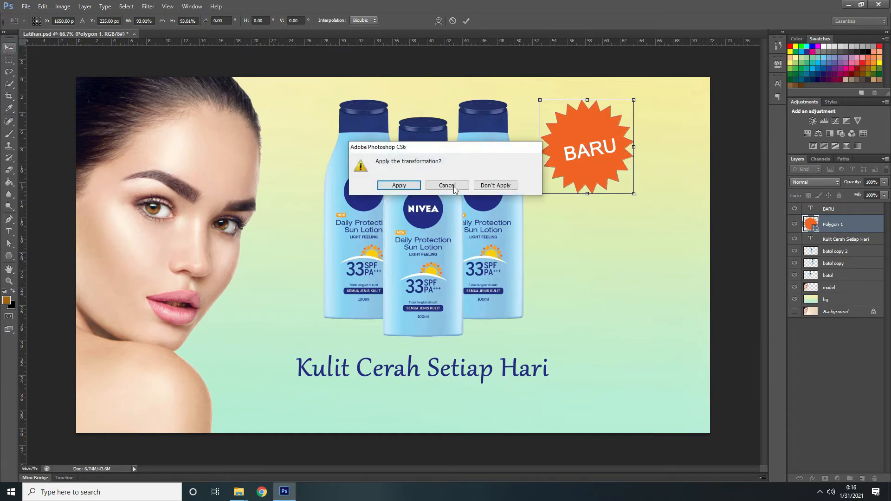
pyautogui.click(400, 186)
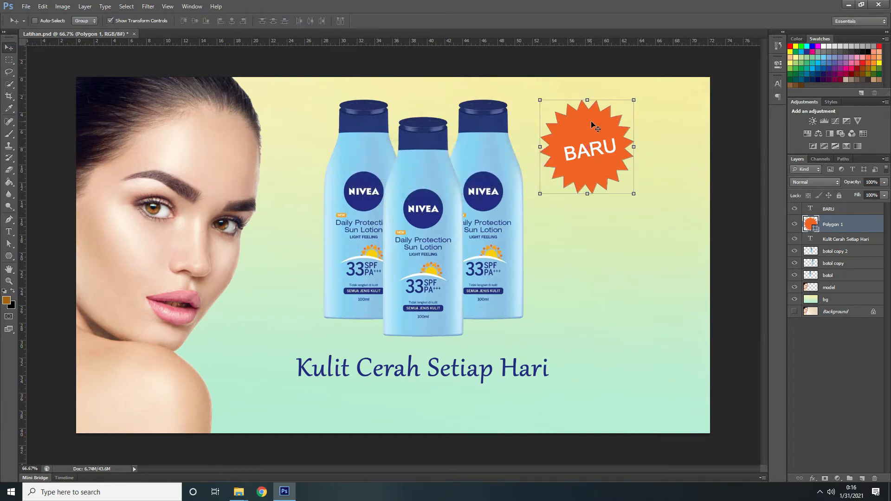
pyautogui.moveTo(591, 121); pyautogui.dragTo(594, 125)
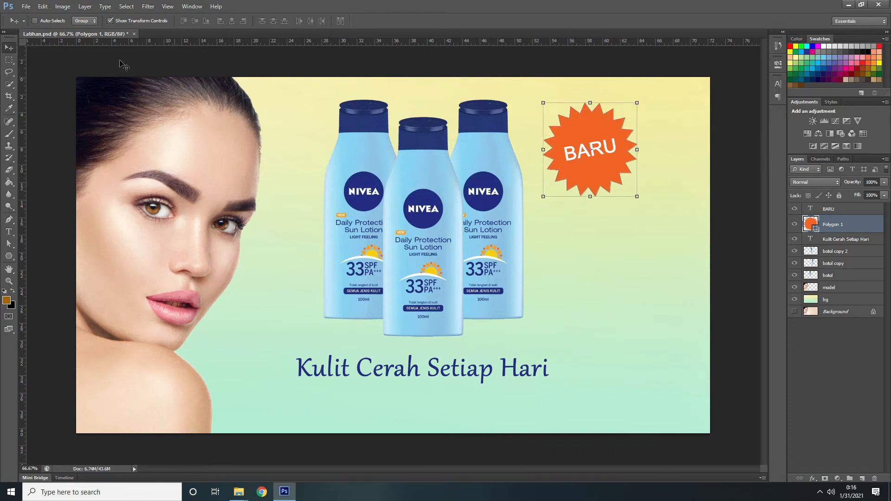
pyautogui.click(114, 21)
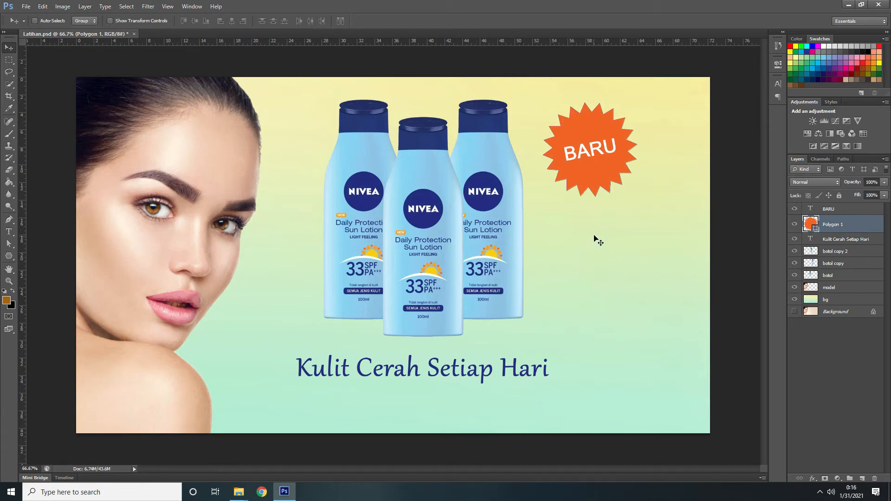
# Add the two-line text "Discount" and "30%" on the empty background below the starburst.
pyautogui.click(9, 231)
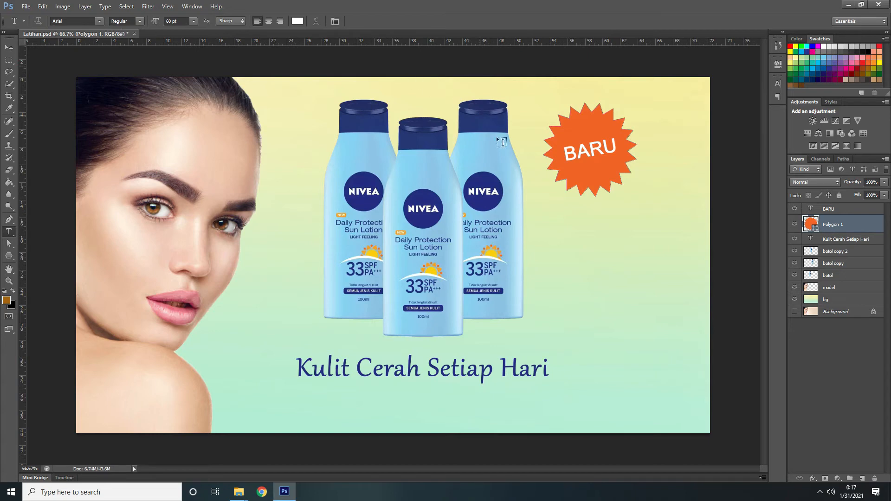
pyautogui.click(551, 240)
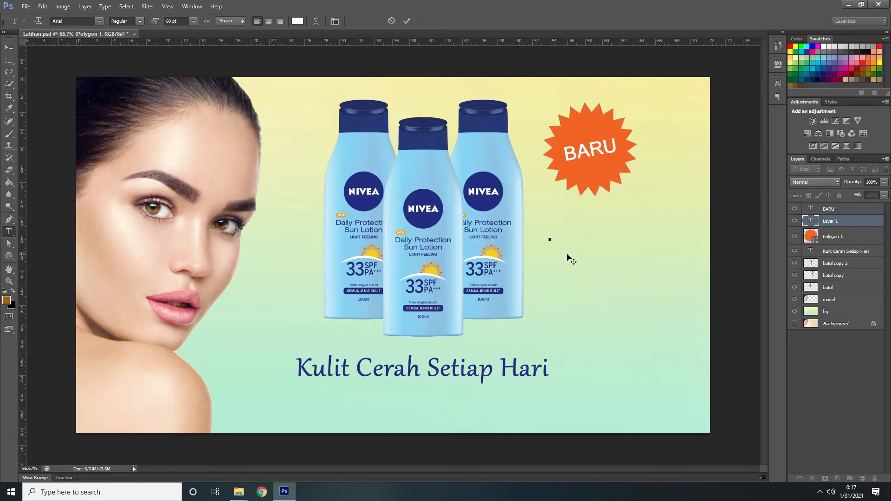
pyautogui.write('Discount')
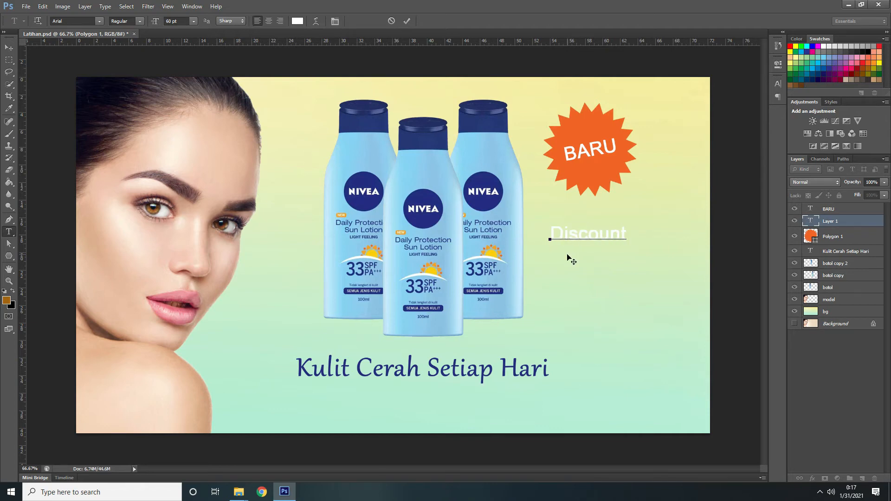
pyautogui.press('Return')
pyautogui.write('30%')
# Change the colour of both lines of the discount text to red (ed1c24).
pyautogui.moveTo(550, 233); pyautogui.dragTo(630, 245)
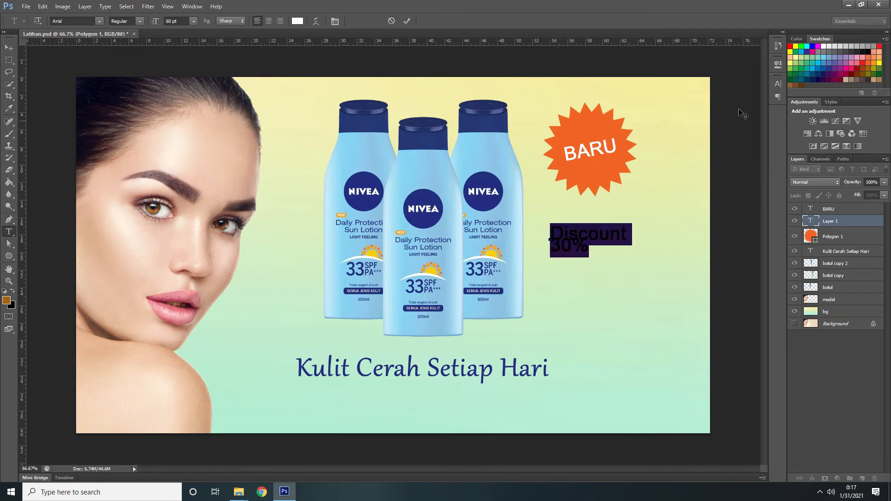
pyautogui.click(778, 84)
pyautogui.click(754, 136)
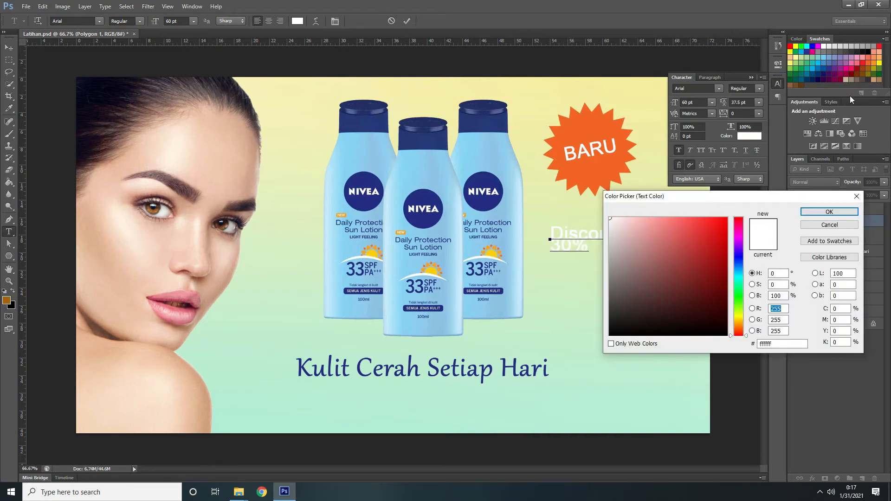
pyautogui.click(864, 63)
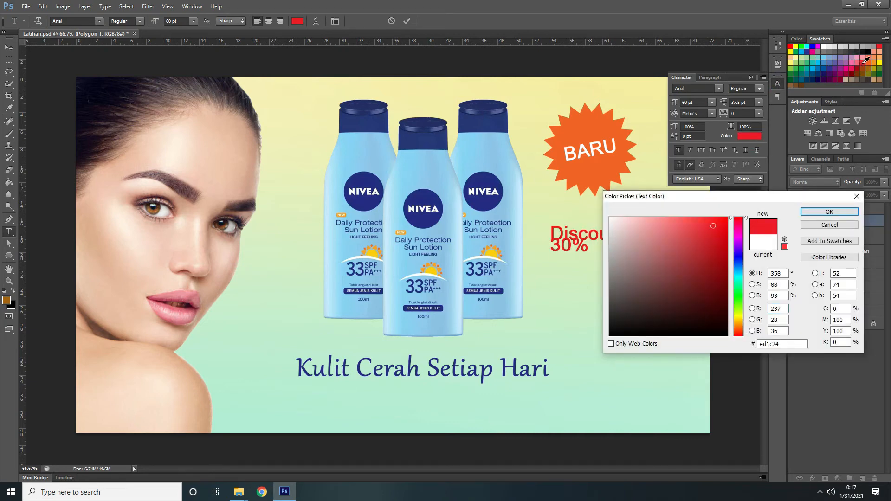
pyautogui.click(817, 212)
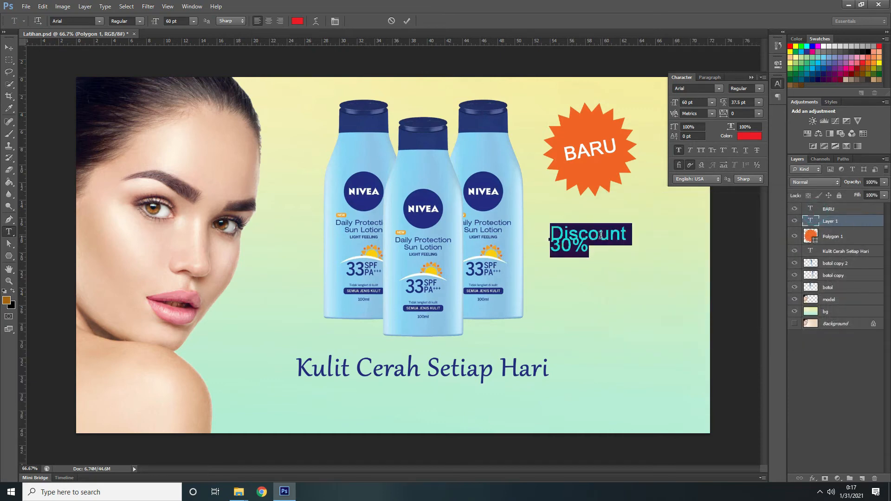
pyautogui.press('Right')
pyautogui.moveTo(552, 230); pyautogui.dragTo(627, 234)
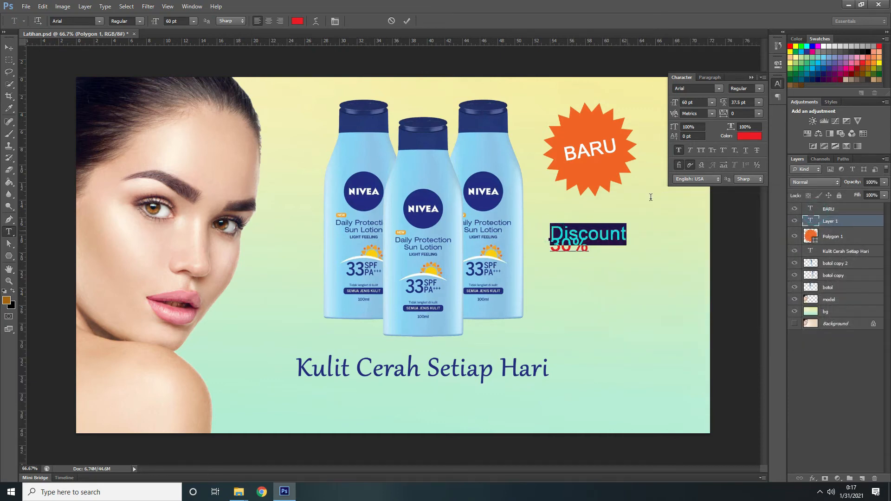
pyautogui.click(556, 247)
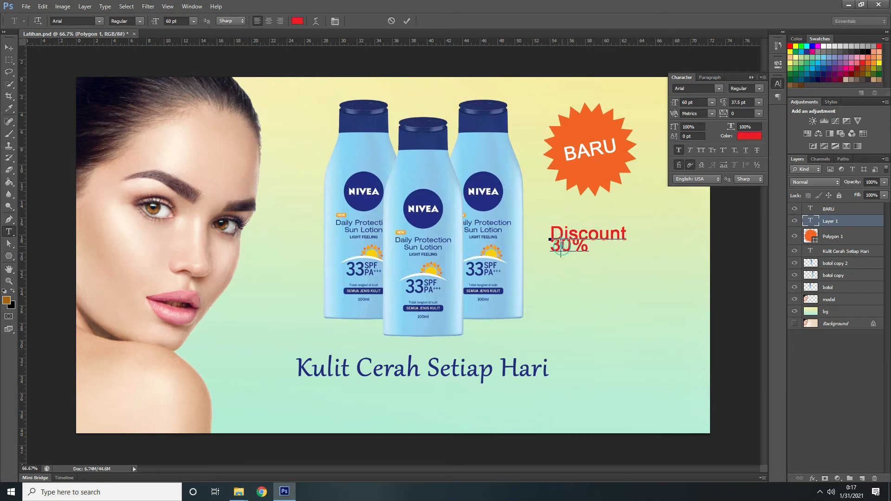
pyautogui.moveTo(628, 232); pyautogui.dragTo(562, 233)
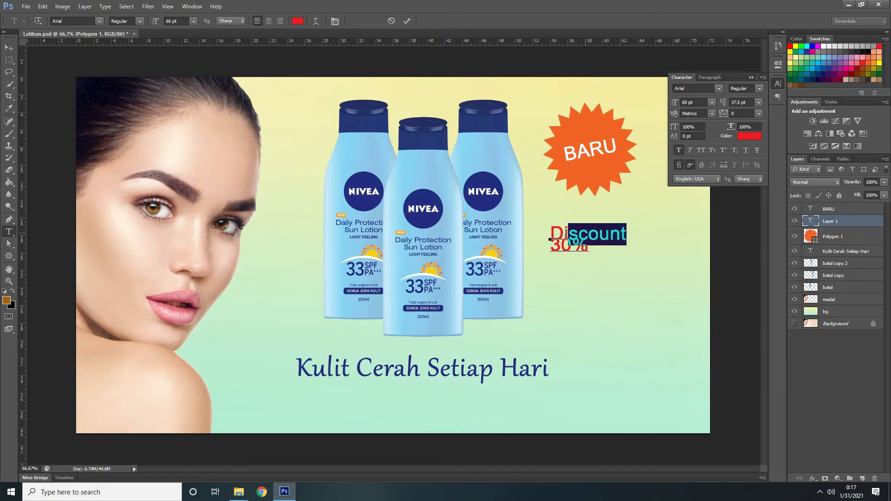
pyautogui.click(627, 235)
pyautogui.moveTo(626, 235); pyautogui.dragTo(556, 230)
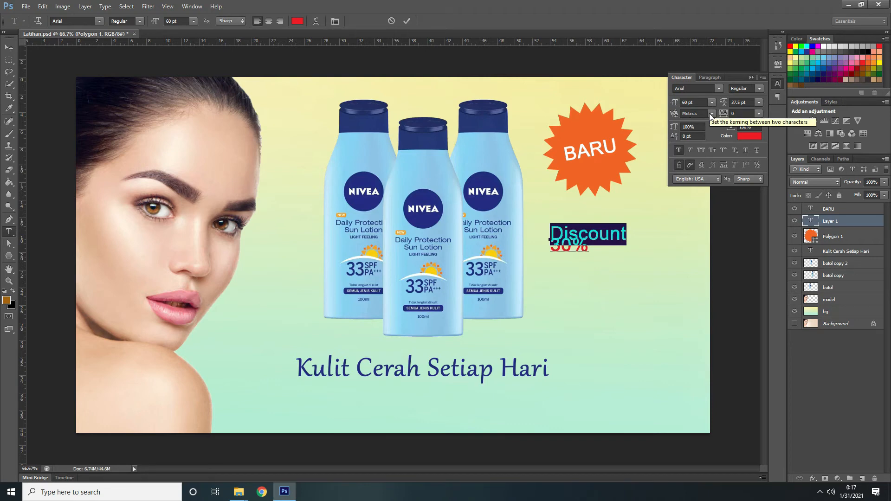
pyautogui.click(575, 245)
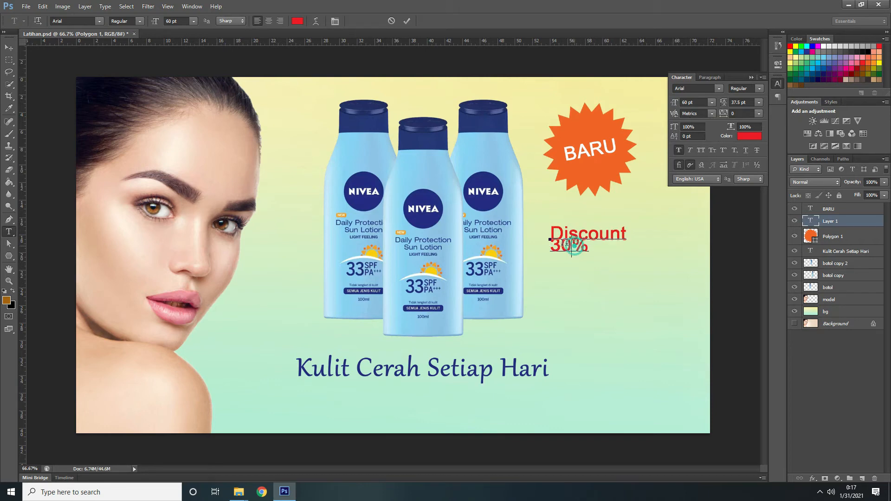
# Set the "30%" line of the discount text to the Bold style with a font size of 130 pt.
pyautogui.moveTo(553, 245); pyautogui.dragTo(589, 242)
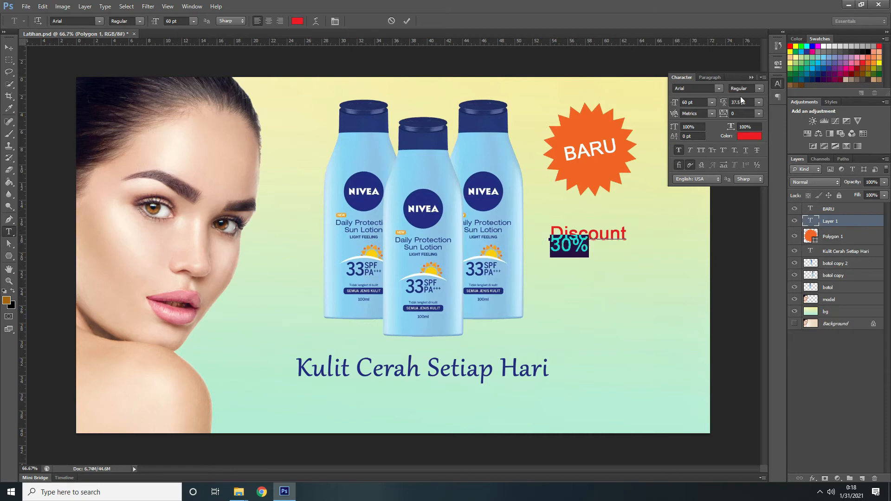
pyautogui.click(759, 89)
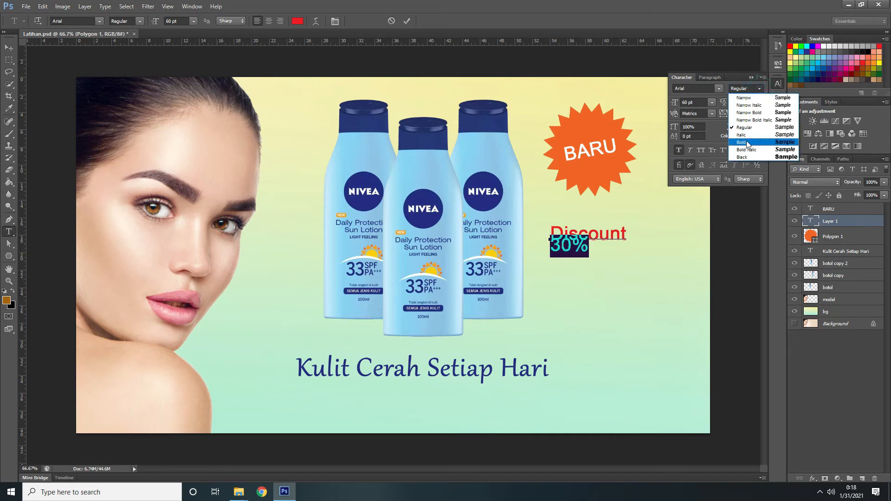
pyautogui.click(748, 142)
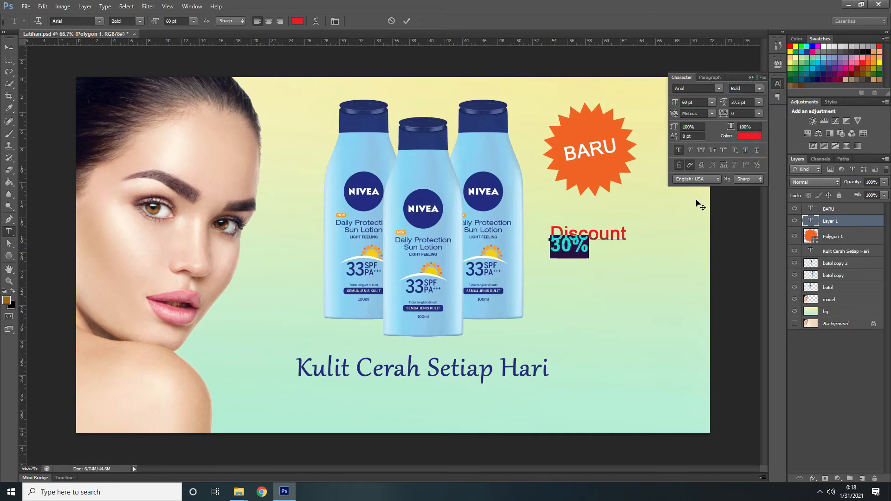
pyautogui.click(712, 102)
pyautogui.click(702, 259)
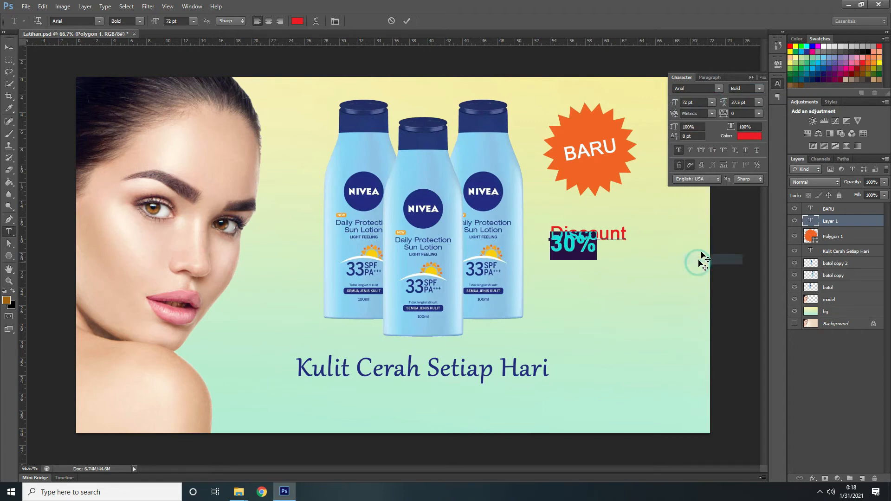
pyautogui.click(693, 103)
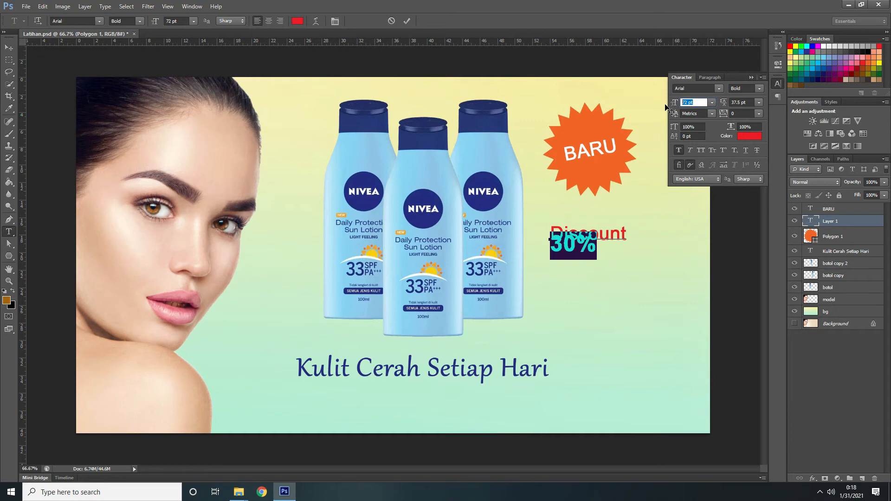
pyautogui.write('13')
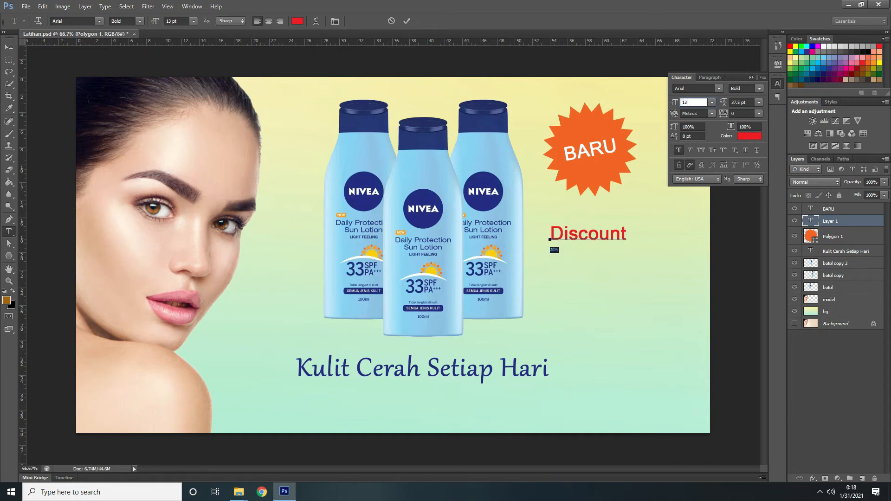
pyautogui.write('0')
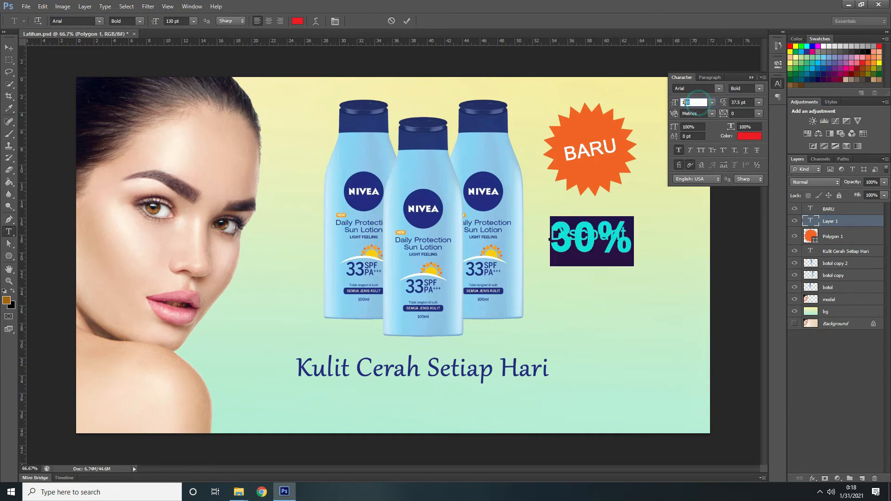
# Set the "30%" line's font size to 120 pt and its leading to 100 pt.
pyautogui.moveTo(699, 102); pyautogui.dragTo(685, 102)
pyautogui.write('120')
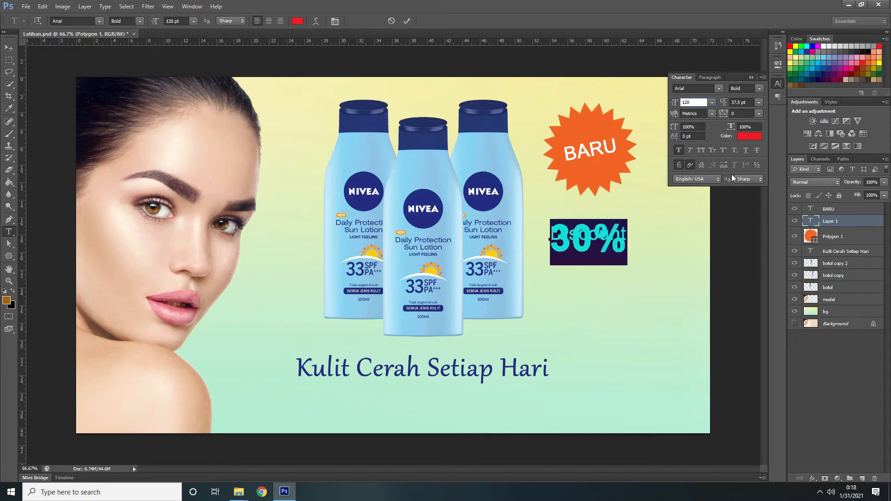
pyautogui.click(606, 241)
pyautogui.moveTo(559, 233); pyautogui.dragTo(626, 237)
pyautogui.click(758, 103)
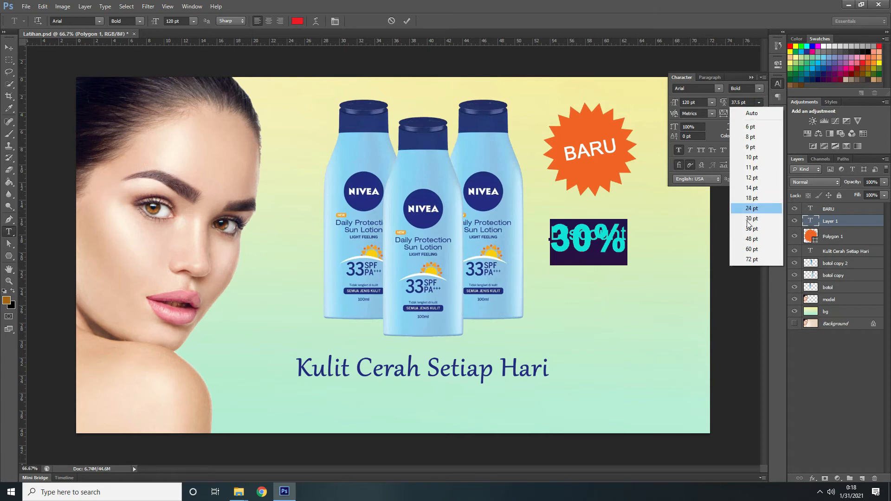
pyautogui.click(750, 259)
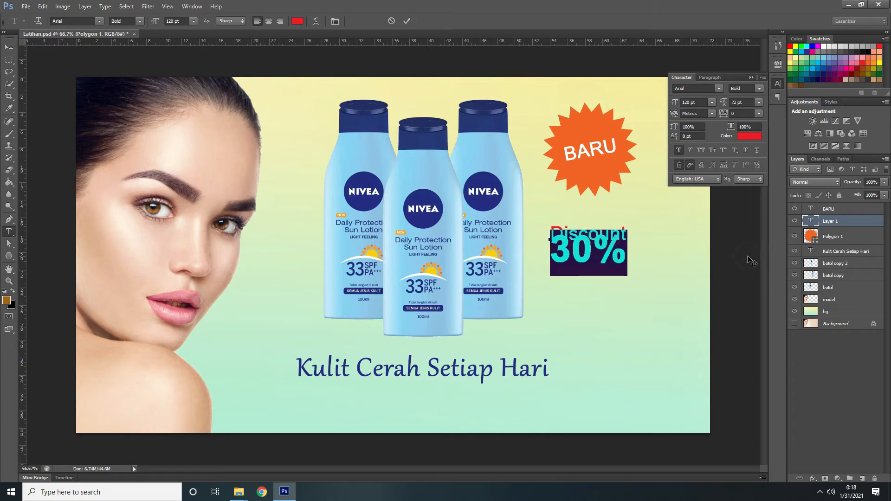
pyautogui.click(741, 102)
pyautogui.write('100')
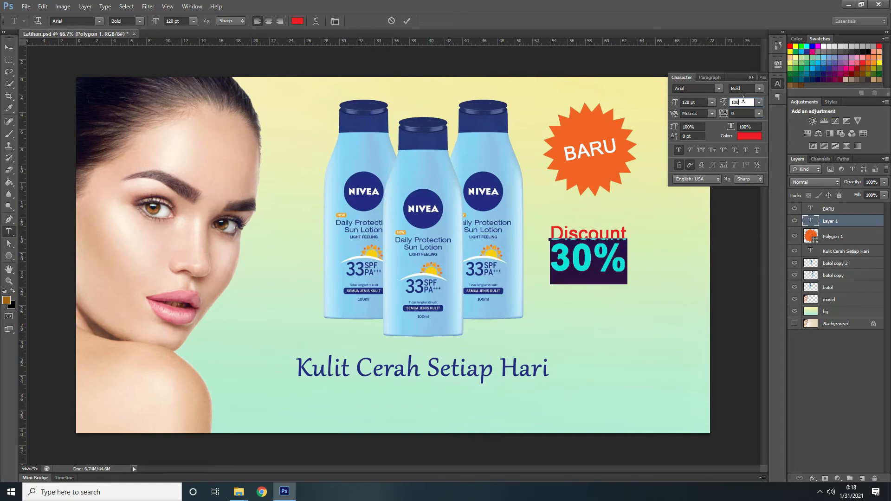
pyautogui.press('Return')
pyautogui.click(407, 21)
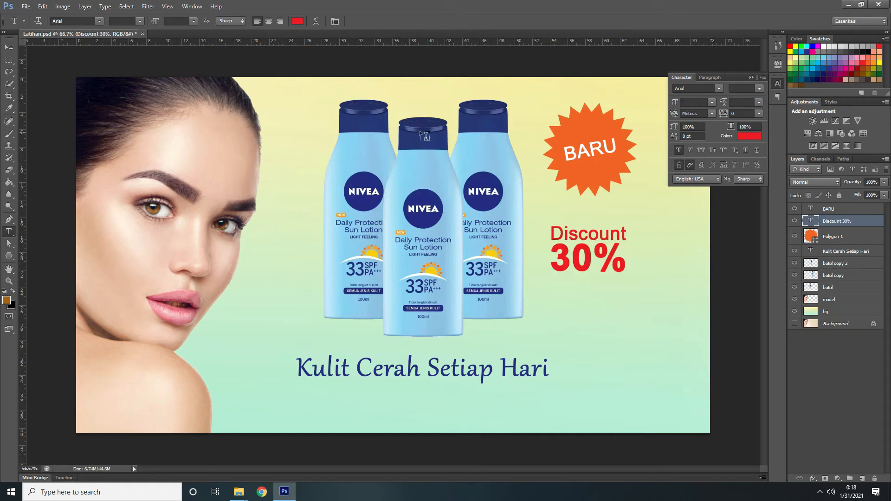
# Scale the discount text proportionally to about 126% and place it slightly lower beneath the starburst.
pyautogui.click(8, 48)
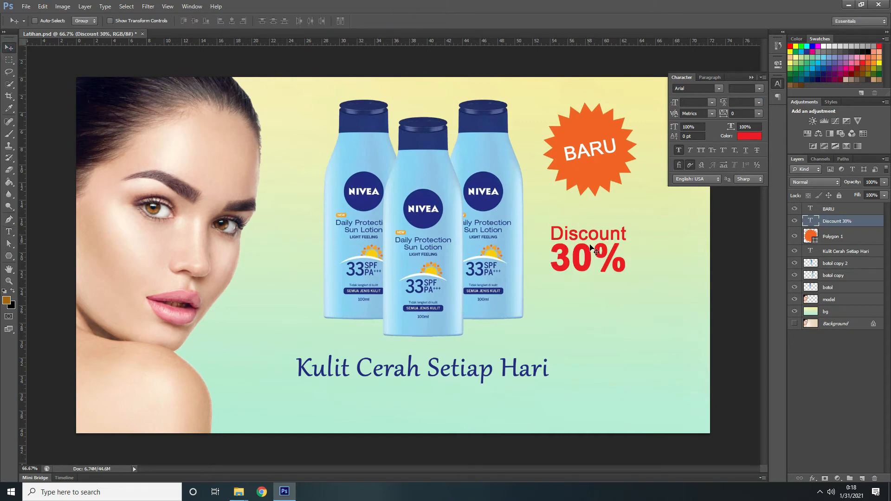
pyautogui.moveTo(594, 238)
pyautogui.mouseDown()
pyautogui.moveTo(591, 268)
pyautogui.moveTo(596, 252)
pyautogui.mouseUp()
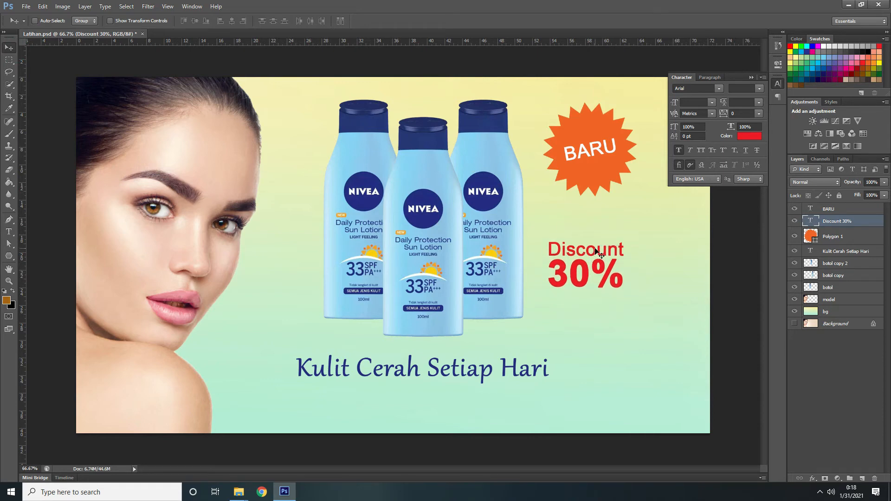
pyautogui.click(146, 21)
pyautogui.moveTo(624, 287); pyautogui.dragTo(642, 323)
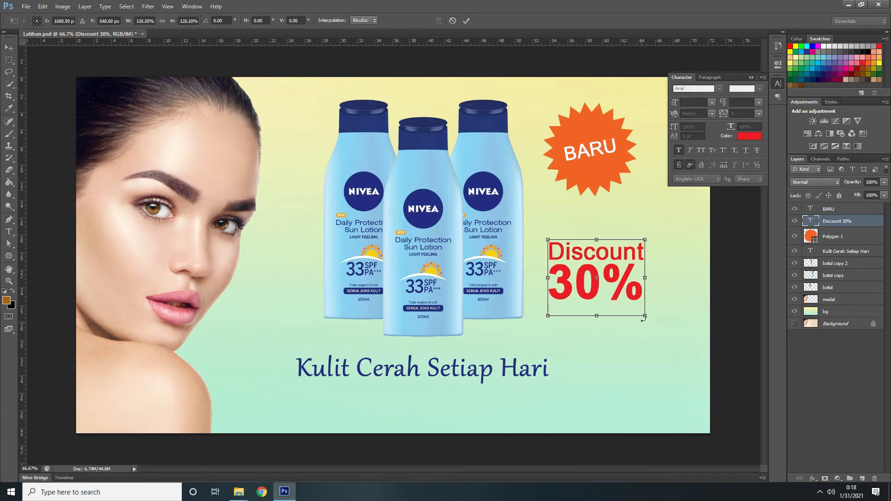
pyautogui.click(466, 21)
pyautogui.click(149, 21)
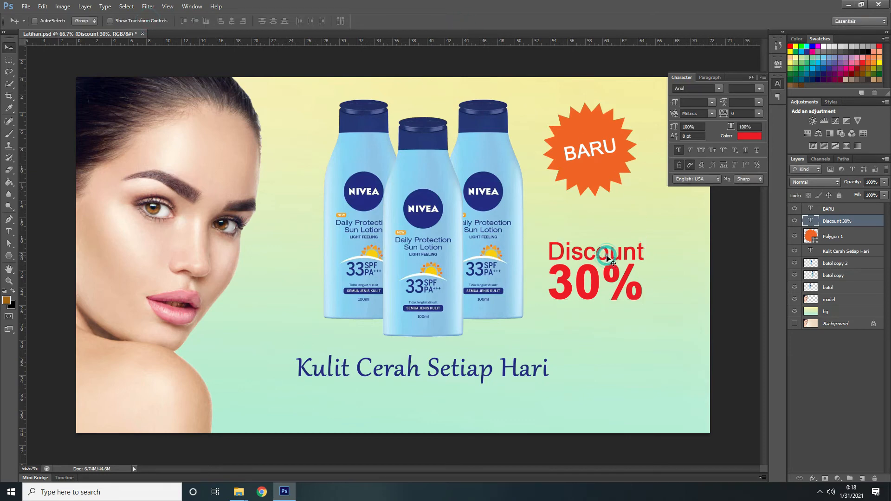
pyautogui.moveTo(607, 259); pyautogui.dragTo(605, 263)
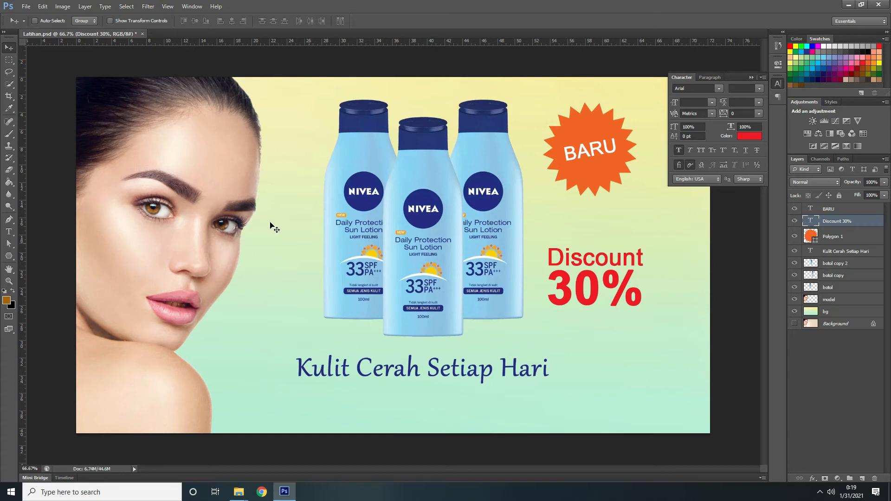
pyautogui.click(10, 257)
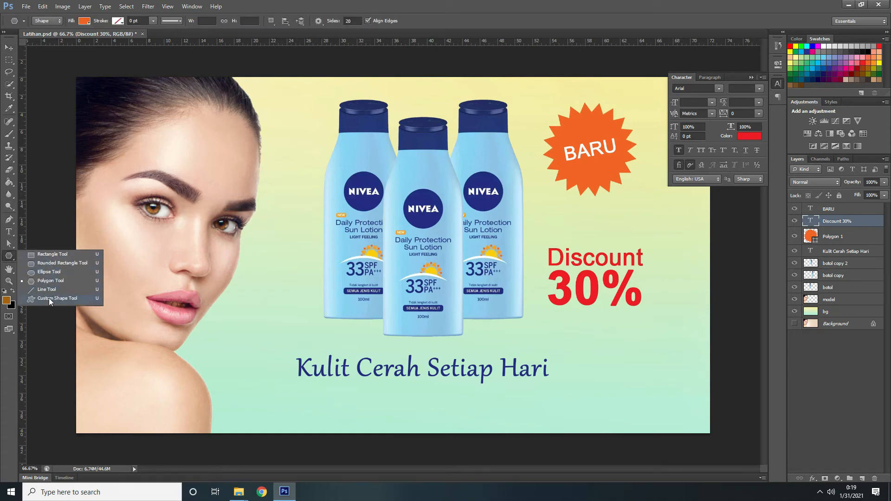
pyautogui.click(9, 262)
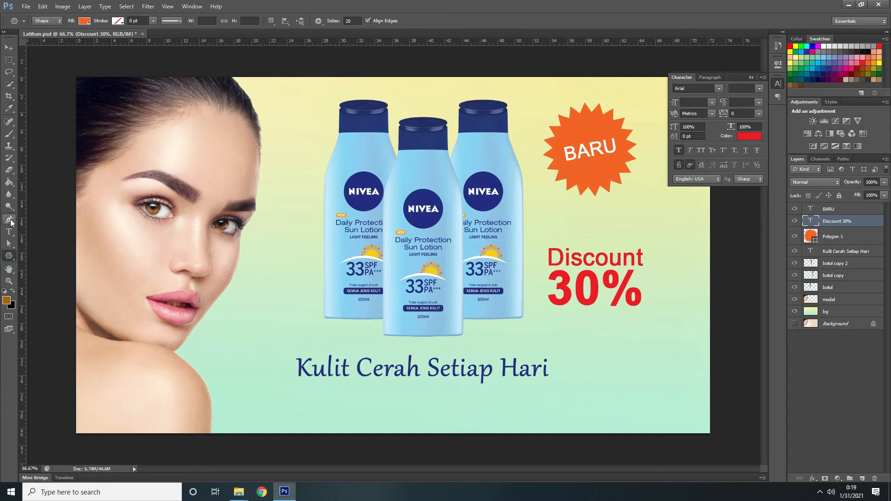
# Draw a closed, brown-filled wave about 1068 × 268 px across the advert's lower-right corner with the Pen tool in Shape mode.
pyautogui.click(10, 220)
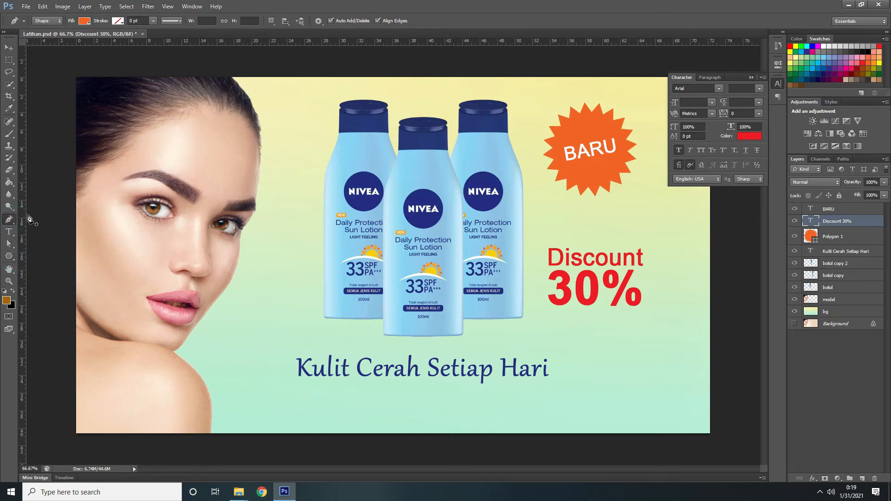
pyautogui.click(53, 21)
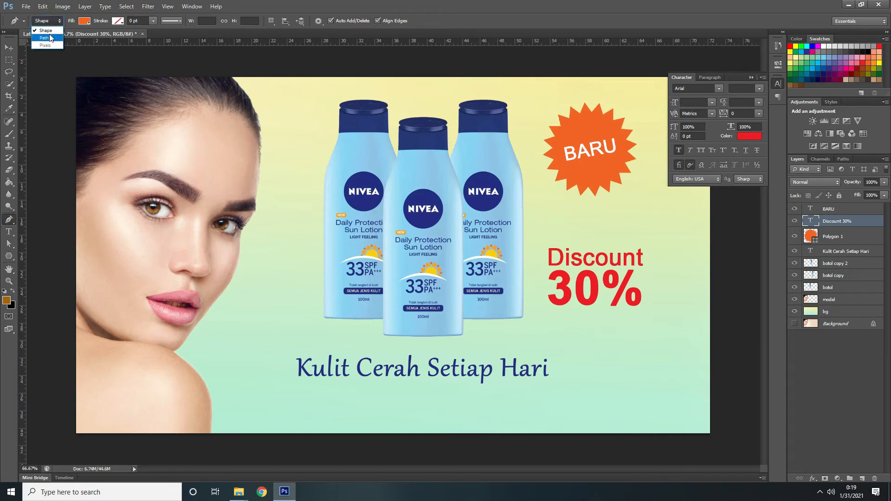
pyautogui.click(53, 21)
pyautogui.click(85, 21)
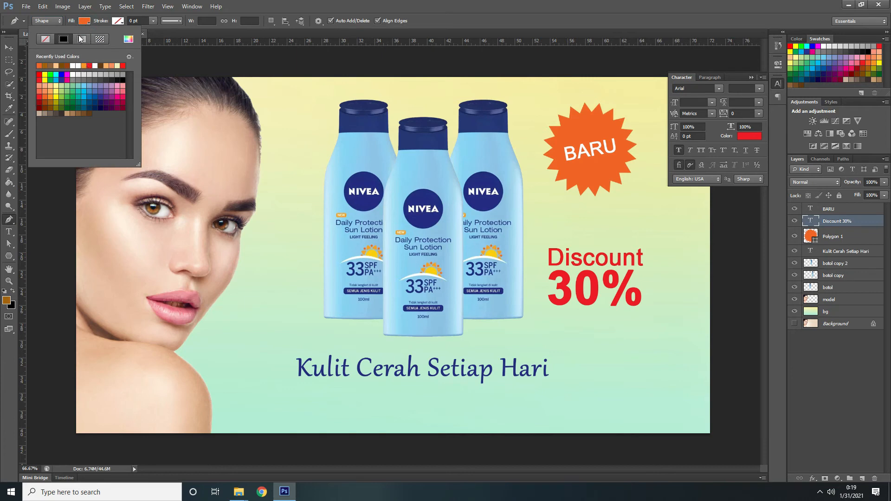
pyautogui.click(83, 114)
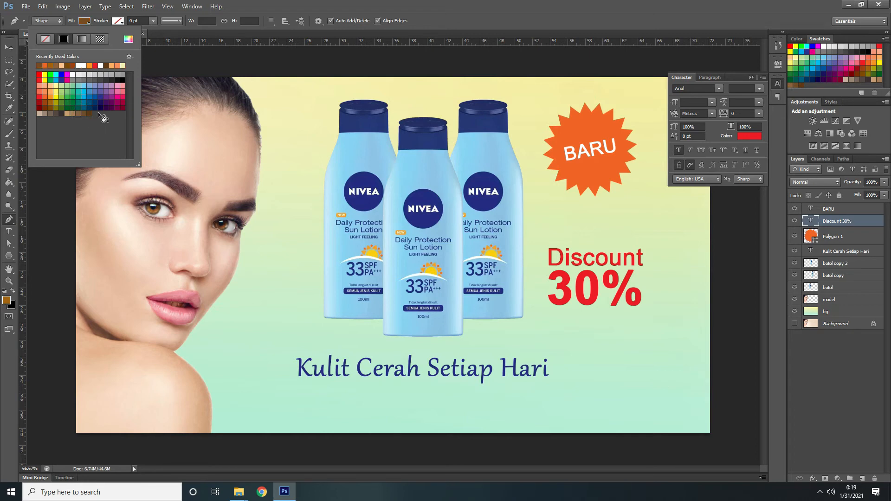
pyautogui.click(460, 5)
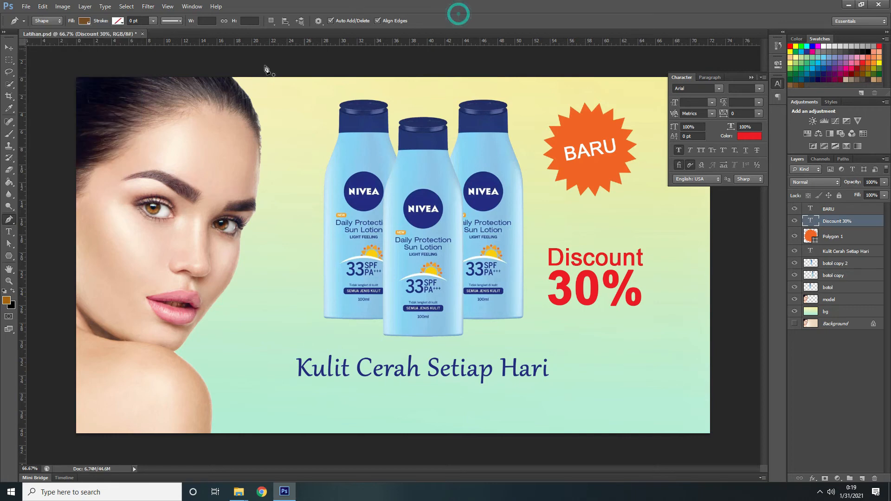
pyautogui.click(715, 378)
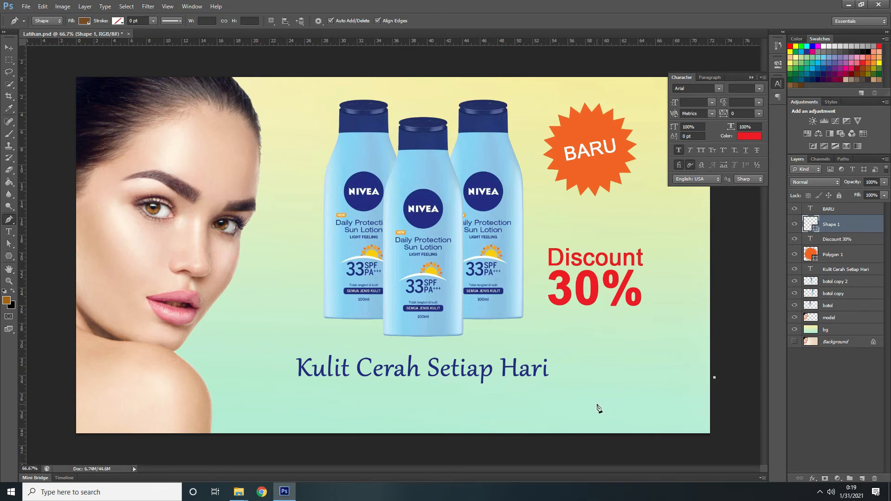
pyautogui.moveTo(593, 400); pyautogui.dragTo(491, 400)
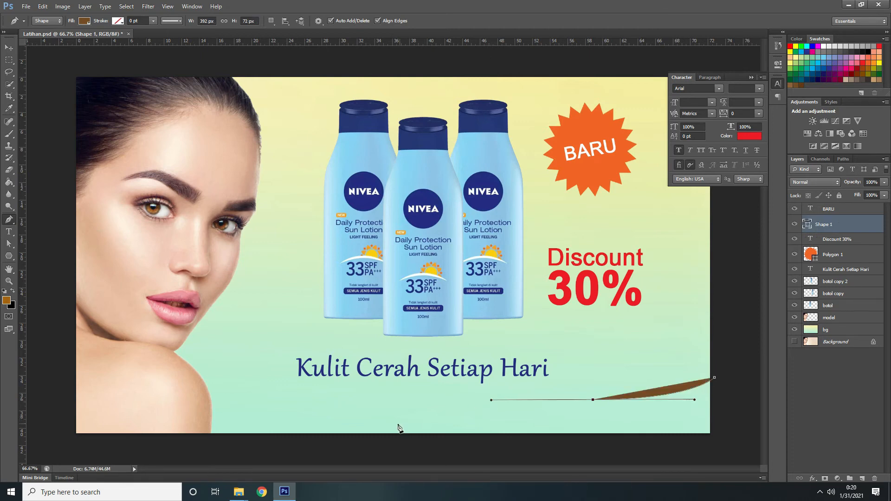
pyautogui.moveTo(394, 437); pyautogui.dragTo(390, 485)
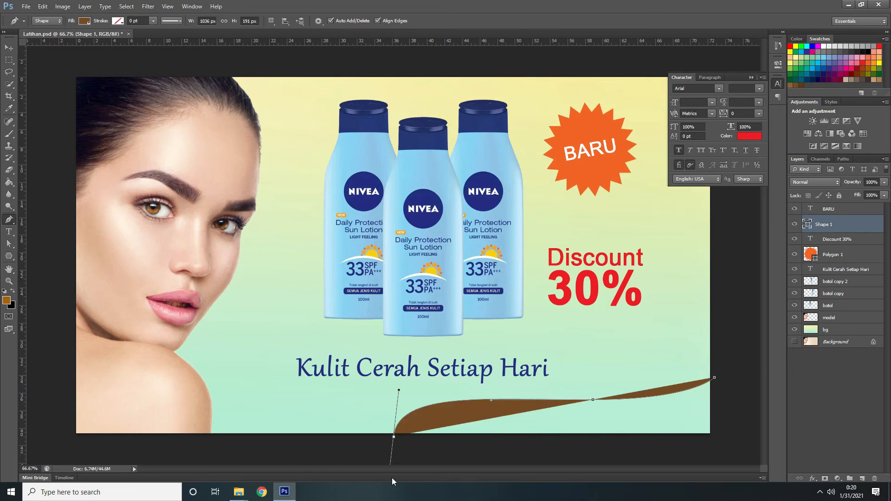
pyautogui.click(393, 448)
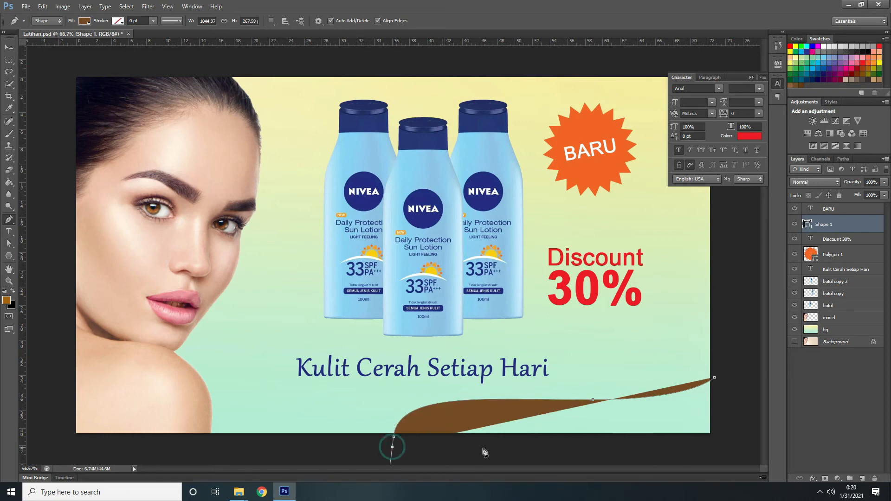
pyautogui.click(722, 448)
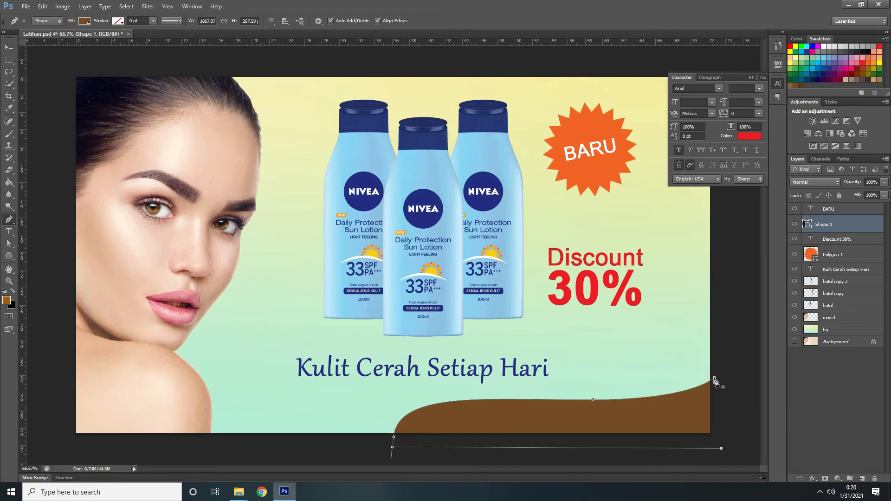
pyautogui.click(714, 380)
# Change the wave shape's fill colour to Dark Yellow Orange.
pyautogui.click(85, 21)
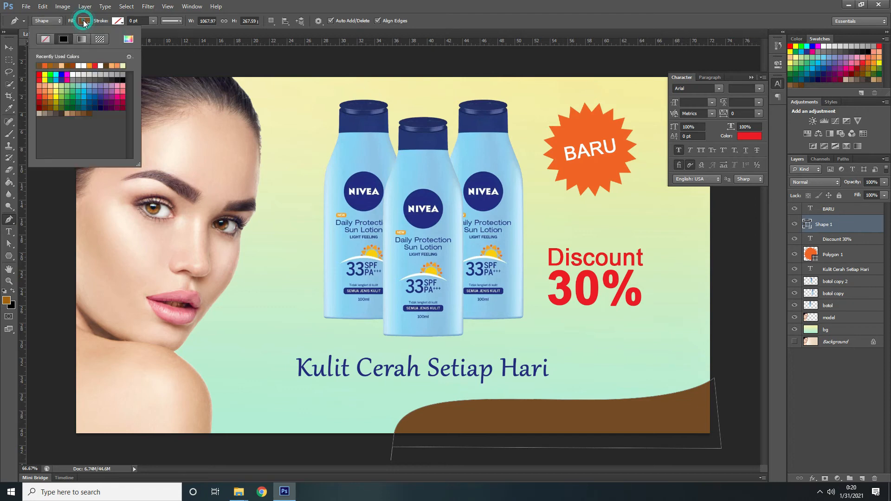
pyautogui.click(874, 65)
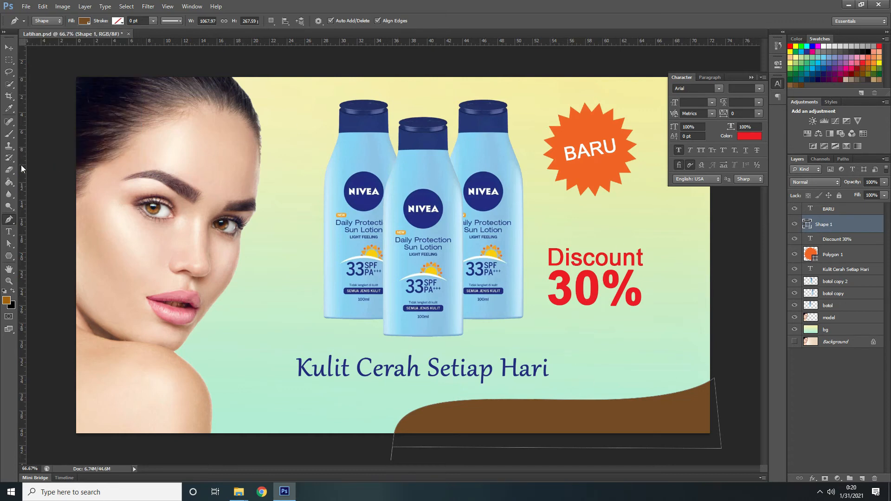
pyautogui.click(84, 21)
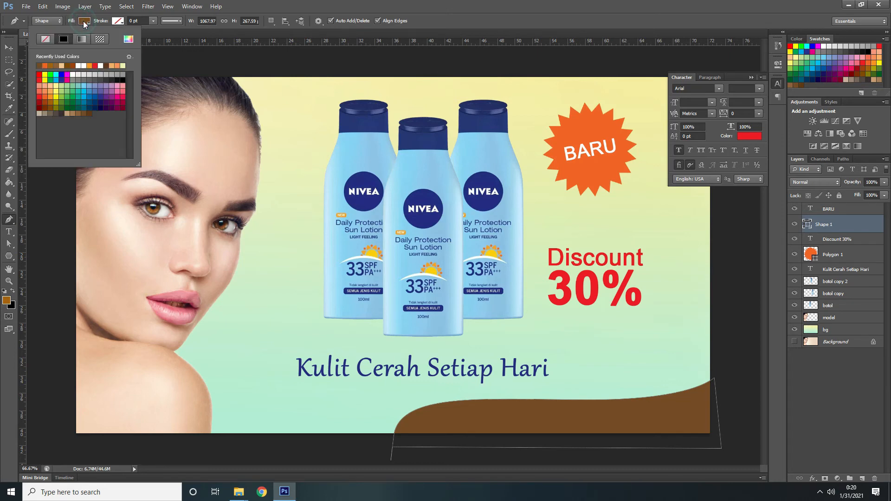
pyautogui.click(91, 66)
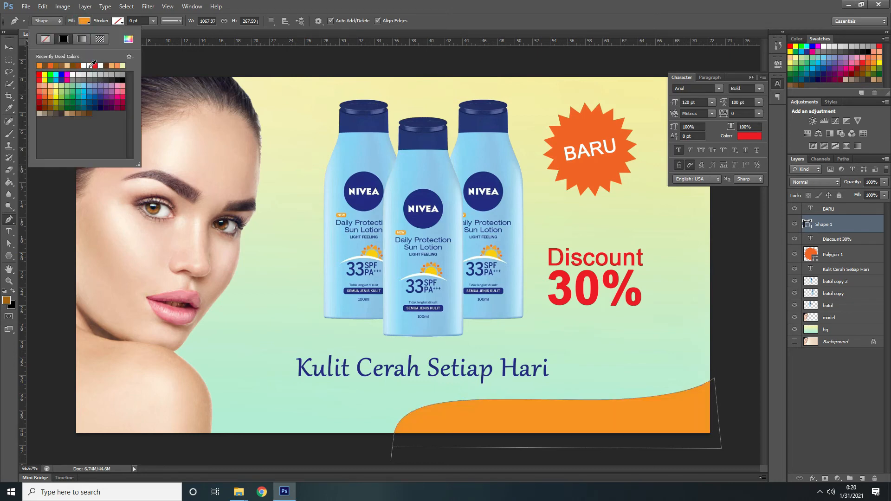
pyautogui.click(50, 101)
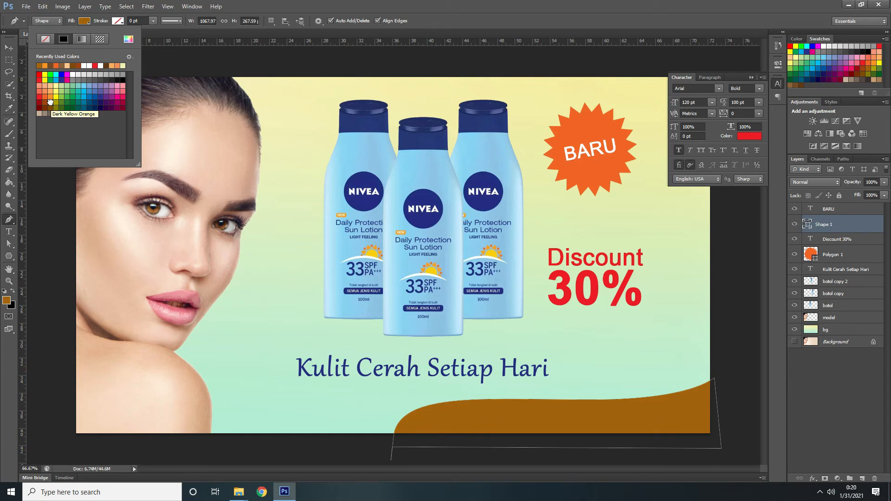
# Move the whole wave shape slightly up and to the right with the Path Selection Tool.
pyautogui.click(10, 52)
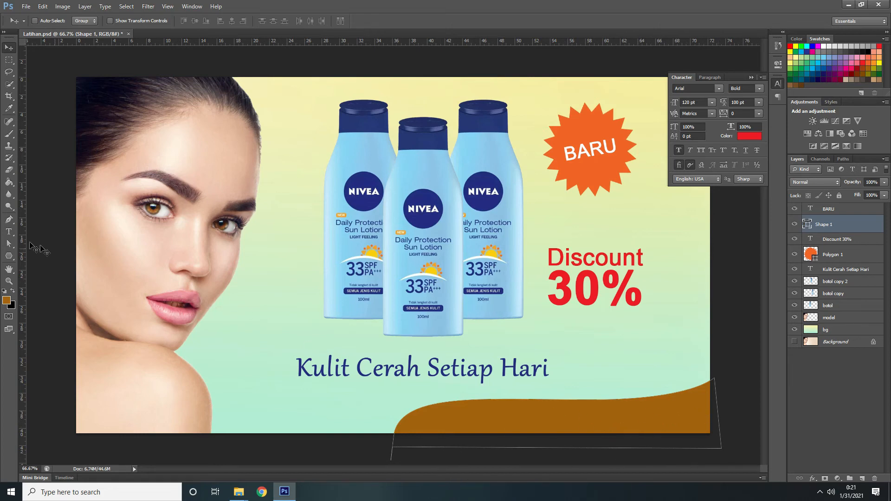
pyautogui.click(10, 220)
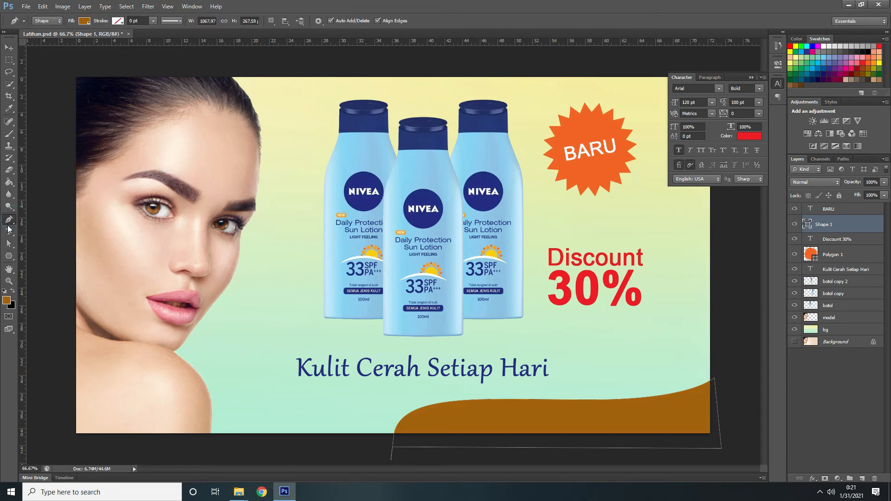
pyautogui.click(8, 245)
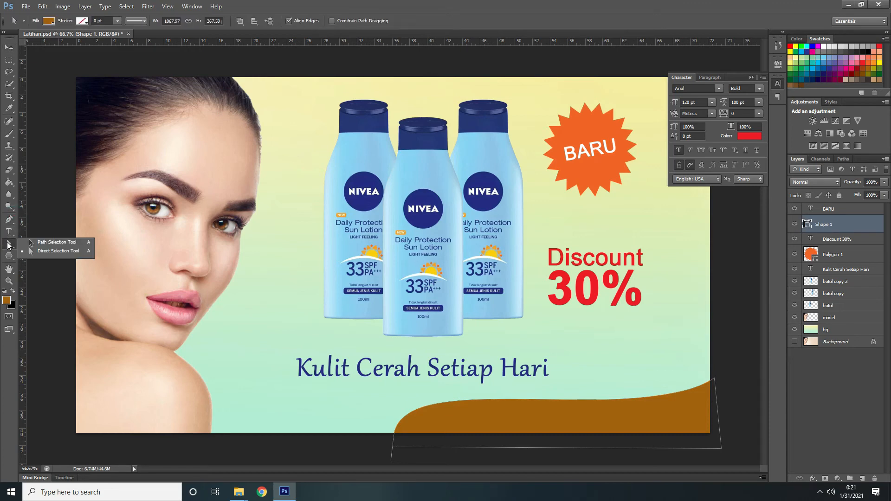
pyautogui.click(37, 246)
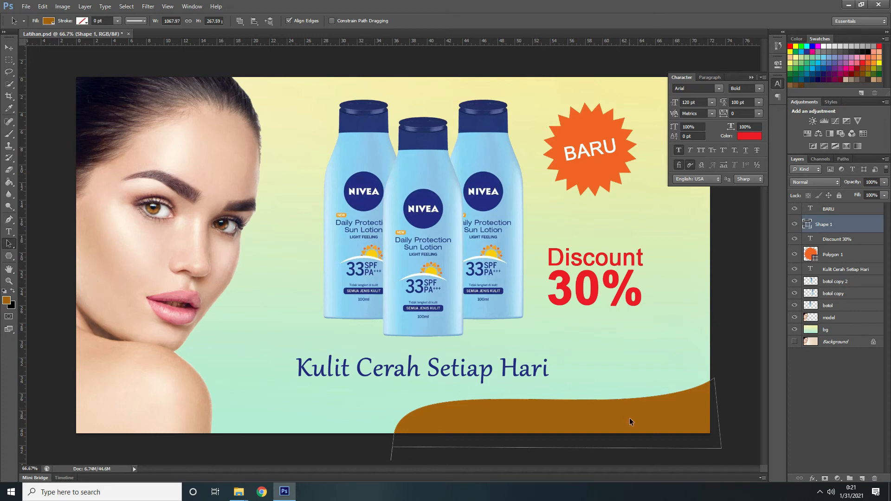
pyautogui.moveTo(635, 420)
pyautogui.mouseDown()
pyautogui.moveTo(648, 419)
pyautogui.moveTo(636, 425)
pyautogui.mouseUp()
pyautogui.click(731, 345)
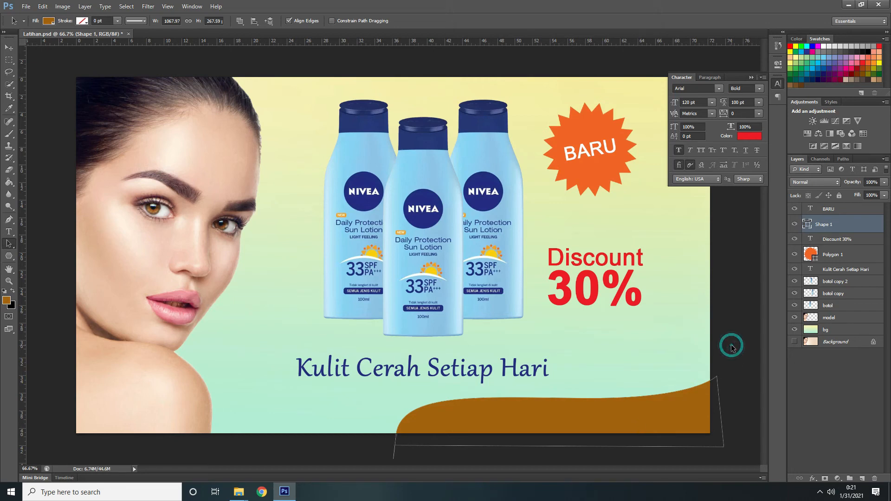
# Reshape the wave with the Direct Selection Tool, lowering its right corner anchor slightly and shifting the middle anchor down and left.
pyautogui.rightClick(17, 247)
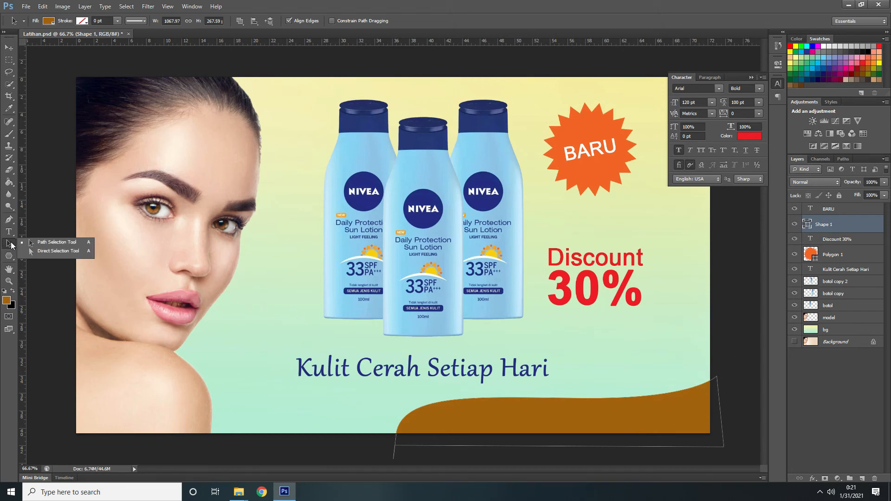
pyautogui.click(35, 253)
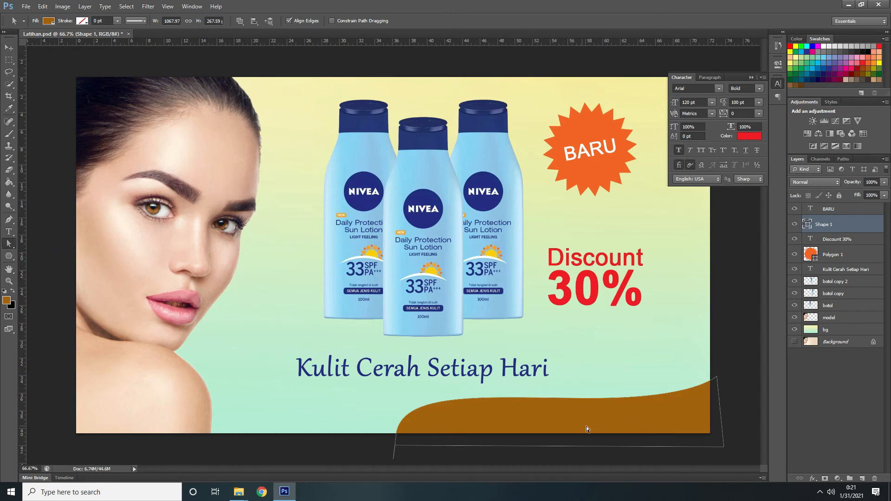
pyautogui.click(717, 378)
pyautogui.moveTo(717, 377)
pyautogui.mouseDown()
pyautogui.moveTo(722, 370)
pyautogui.moveTo(719, 379)
pyautogui.mouseUp()
pyautogui.click(596, 399)
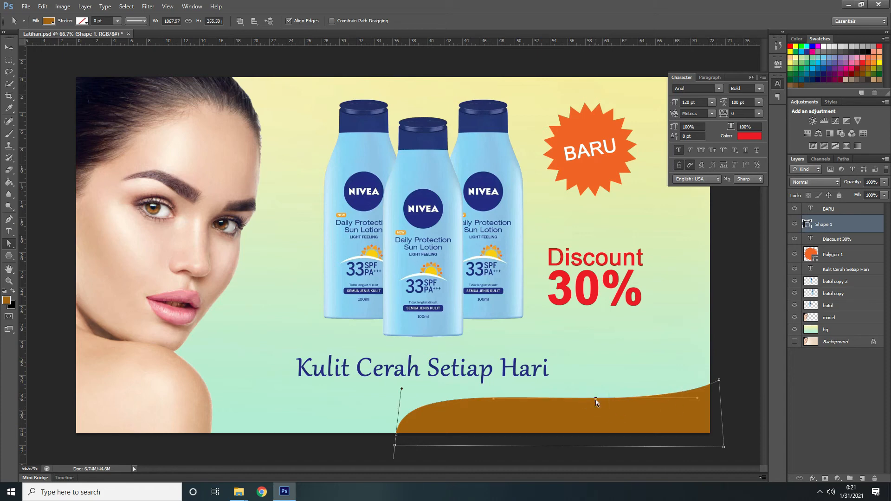
pyautogui.moveTo(595, 400); pyautogui.dragTo(578, 406)
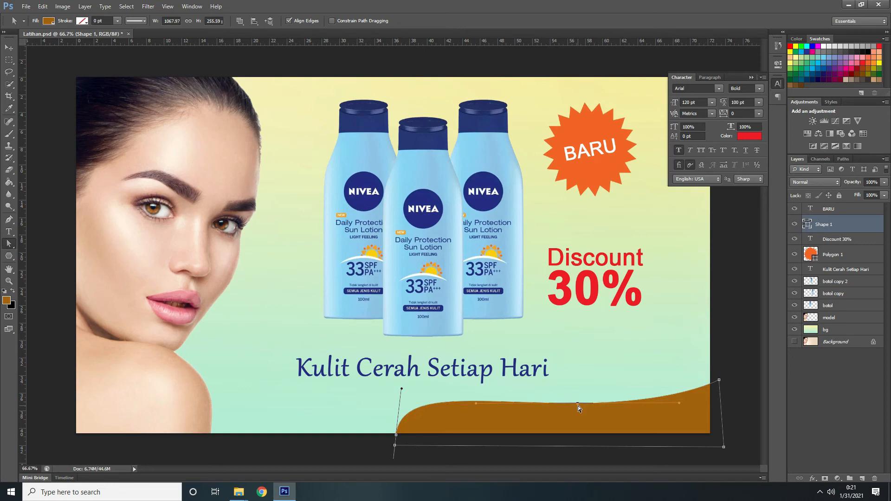
# Rasterize the wave shape layer and move the wave slightly up and to the left with the Move tool.
pyautogui.click(9, 47)
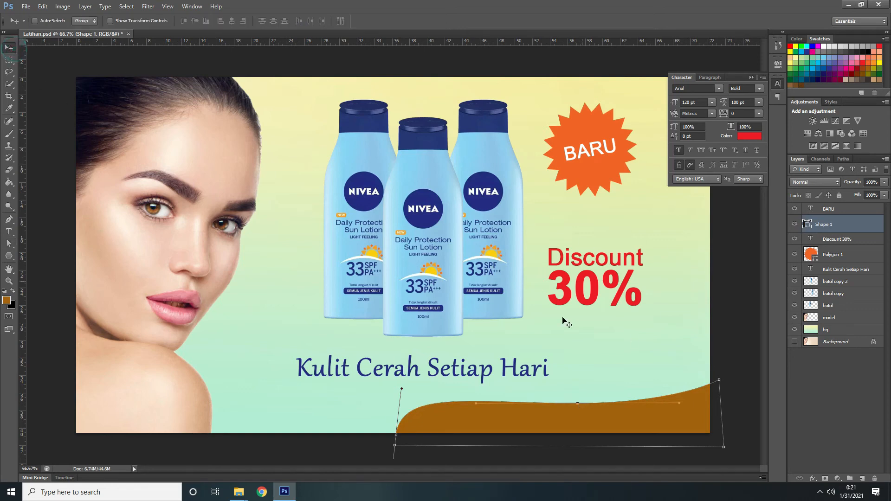
pyautogui.rightClick(837, 228)
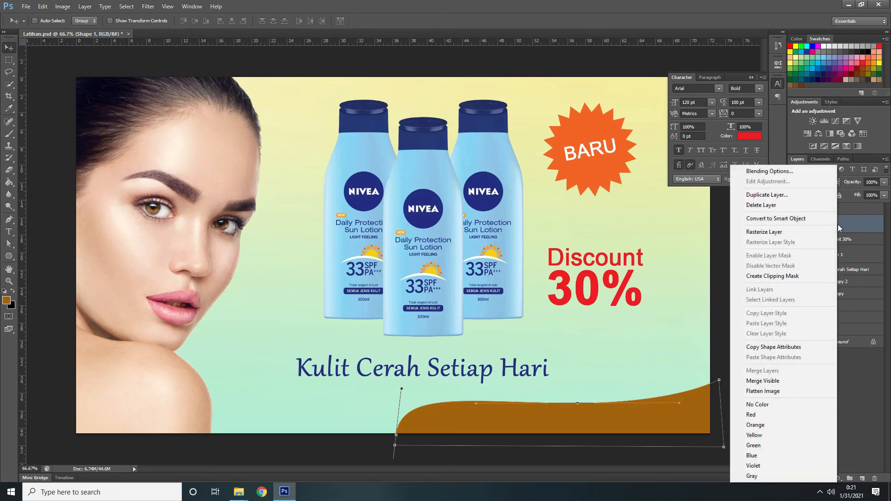
pyautogui.click(785, 232)
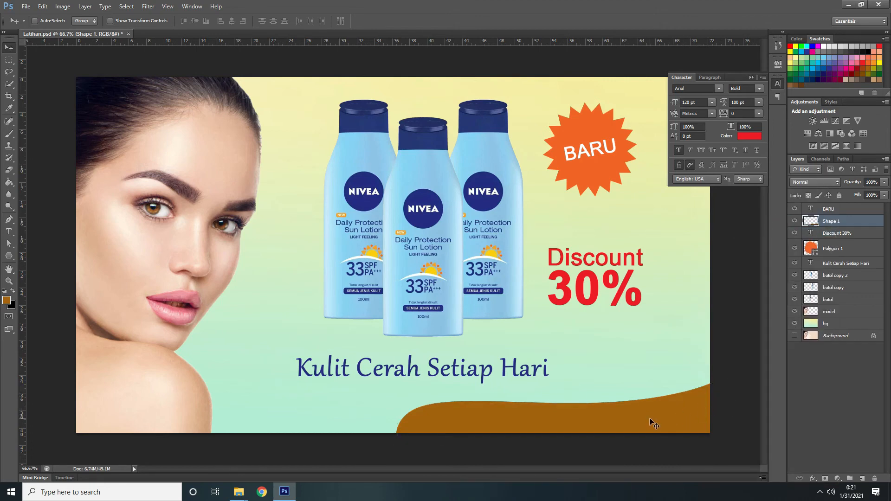
pyautogui.moveTo(650, 420)
pyautogui.mouseDown()
pyautogui.moveTo(628, 406)
pyautogui.moveTo(651, 420)
pyautogui.mouseUp()
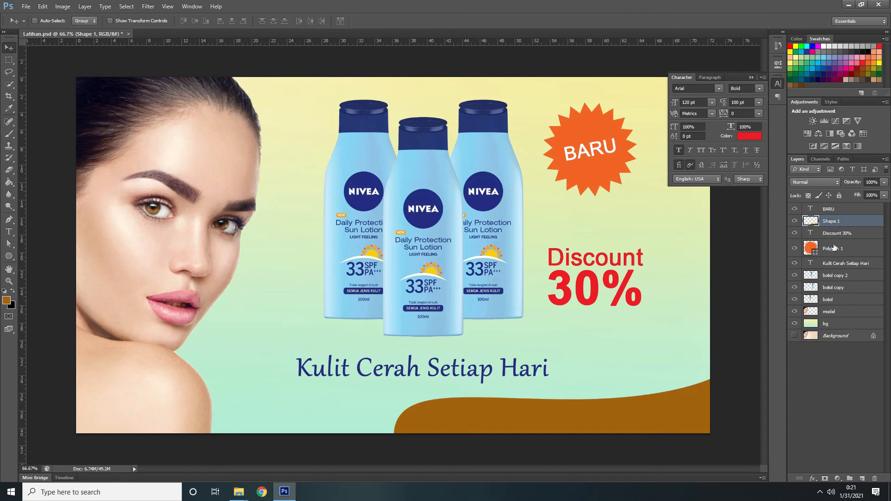
# Rename the rasterized wave layer to "custom shape".
pyautogui.doubleClick(837, 222)
pyautogui.write('custom s')
pyautogui.press('Return')
pyautogui.click(835, 235)
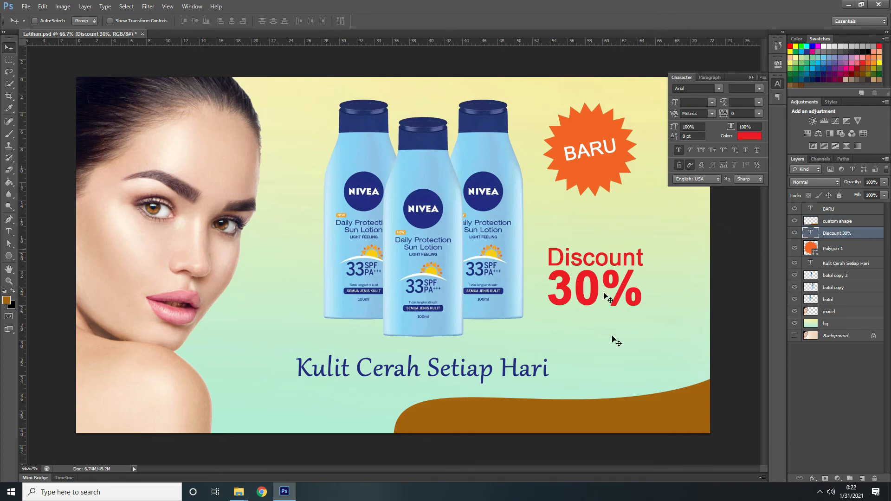
# Rename the orange starburst's Polygon 1 layer to "star".
pyautogui.click(840, 250)
pyautogui.doubleClick(834, 249)
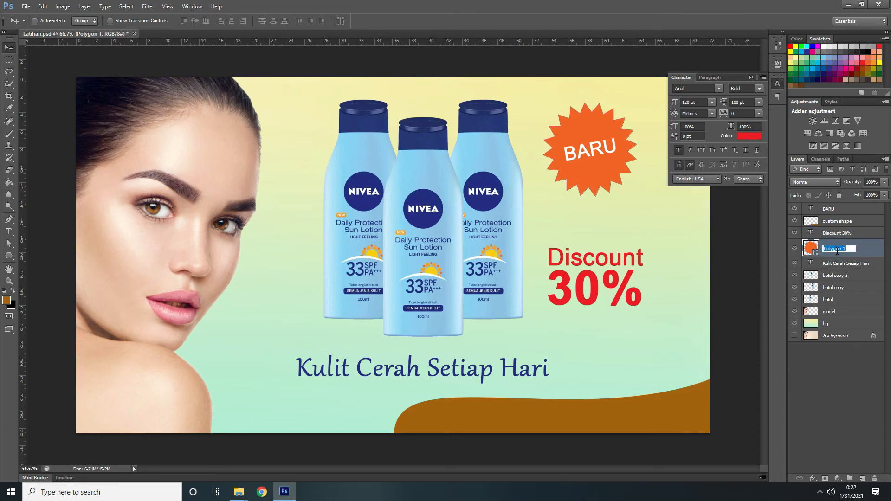
pyautogui.write('star')
pyautogui.press('Return')
# Add the white text "Promo berlaku selama persediaan masih ada" on the brown wave, as a new layer above the BARU layer.
pyautogui.click(852, 209)
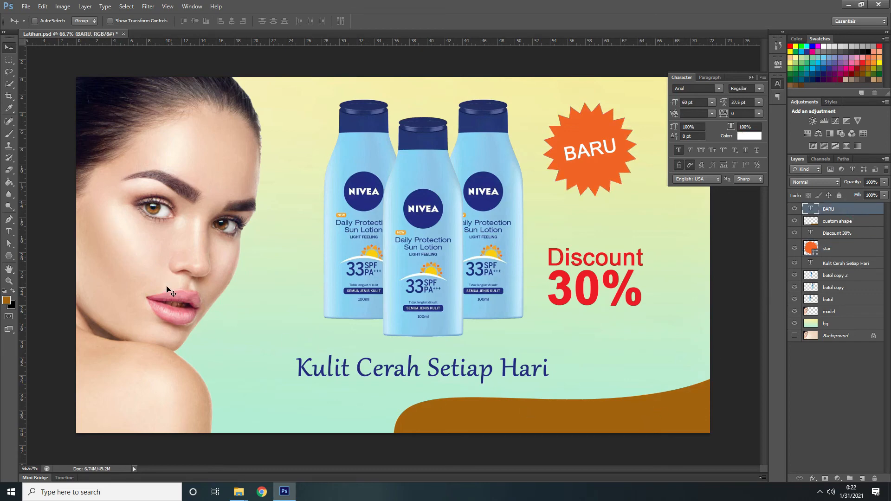
pyautogui.click(8, 232)
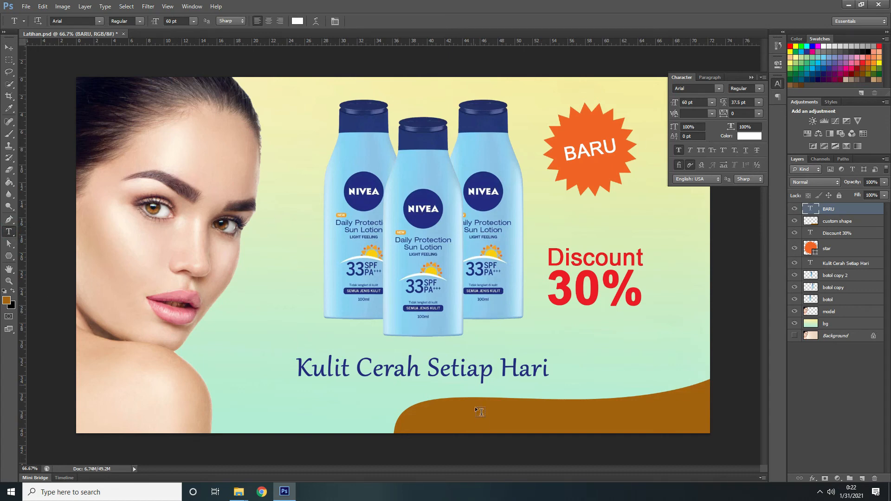
pyautogui.click(464, 417)
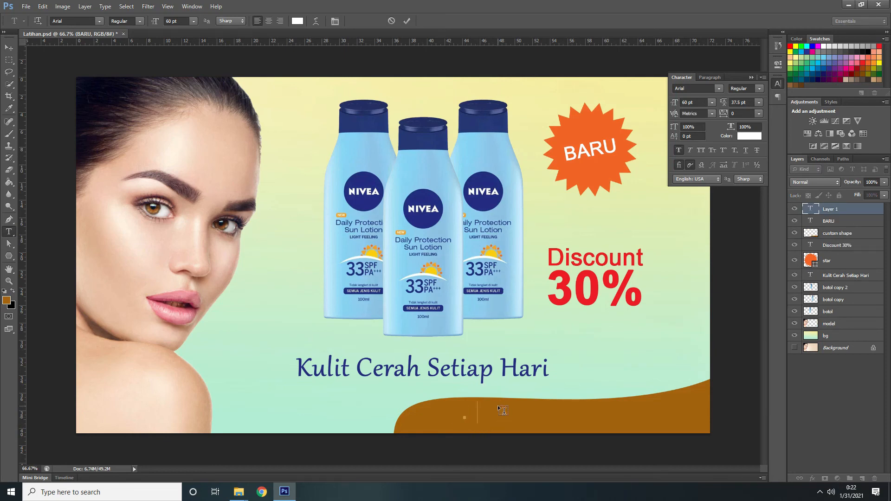
pyautogui.write('Promo berla')
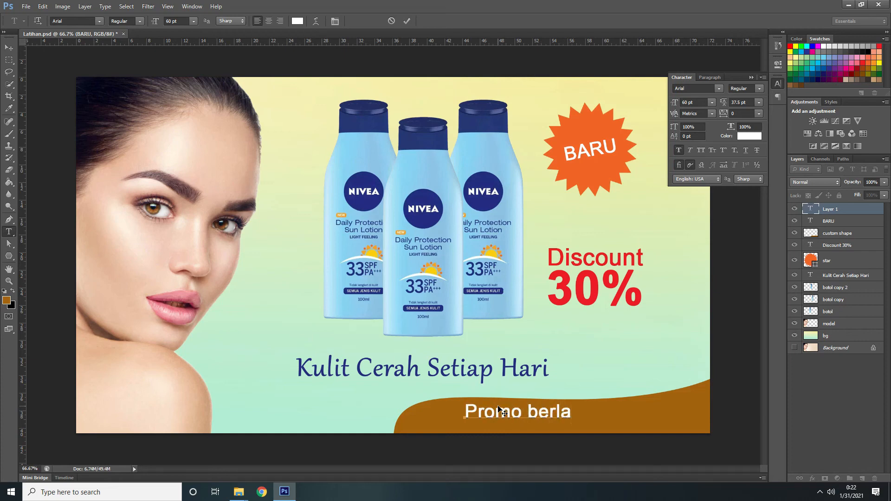
pyautogui.write('ku selama persediaan')
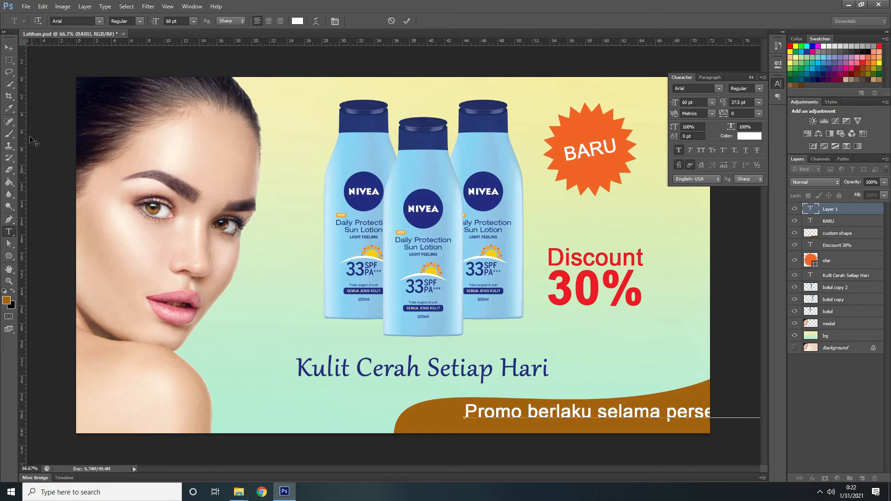
pyautogui.click(12, 48)
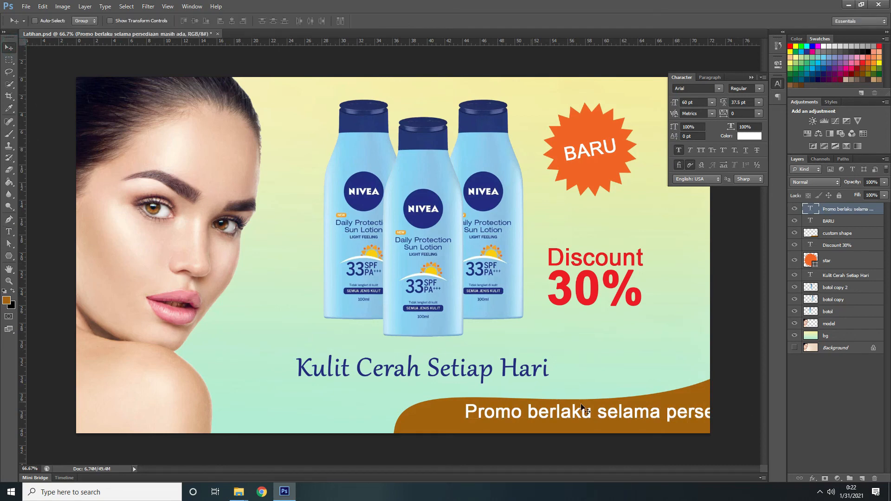
# Try font sizes of 14 pt and 30 pt on the promo text.
pyautogui.click(713, 103)
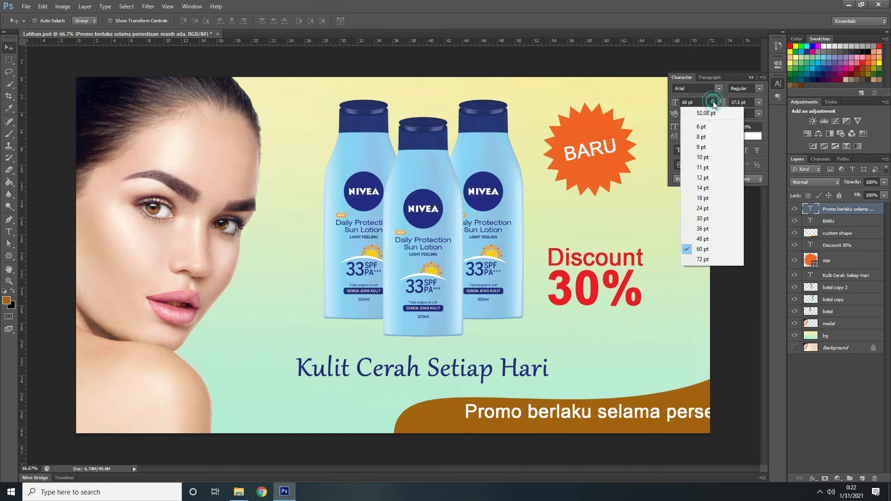
pyautogui.click(707, 187)
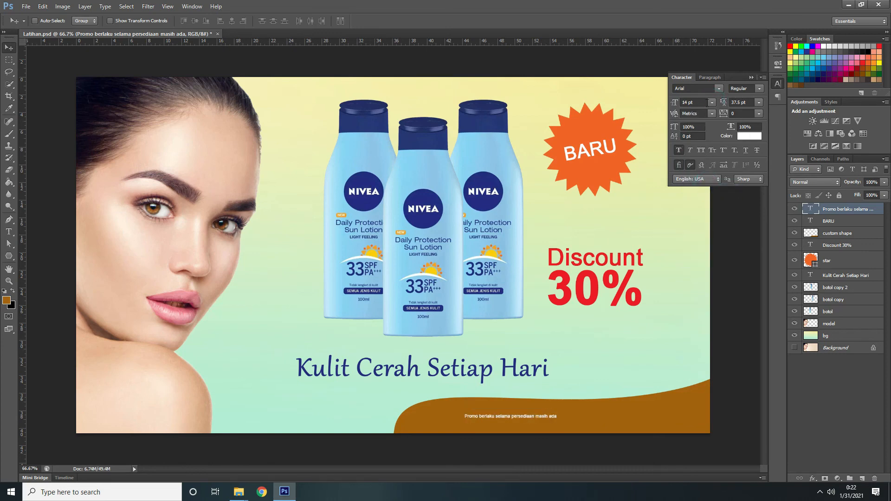
pyautogui.click(719, 88)
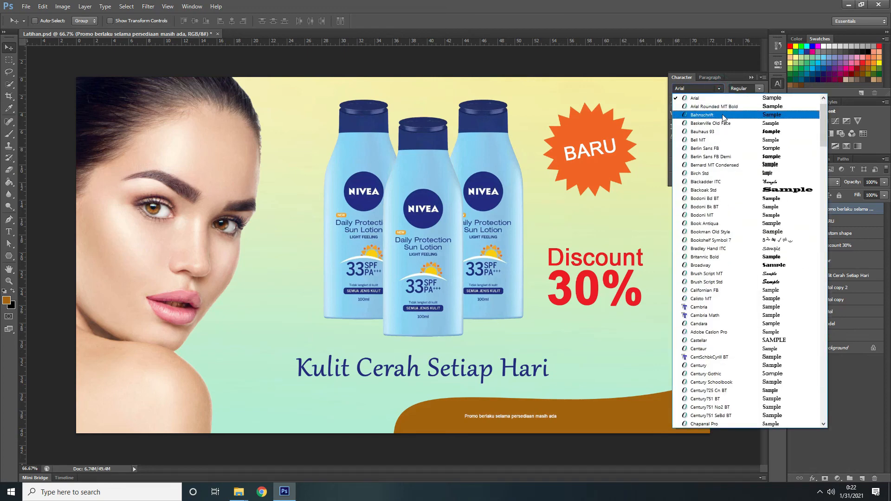
pyautogui.click(719, 88)
pyautogui.click(710, 102)
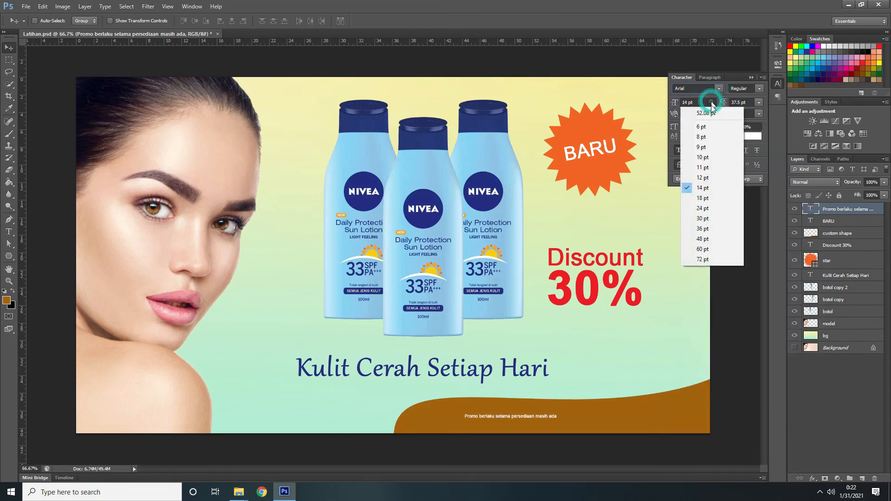
pyautogui.click(710, 218)
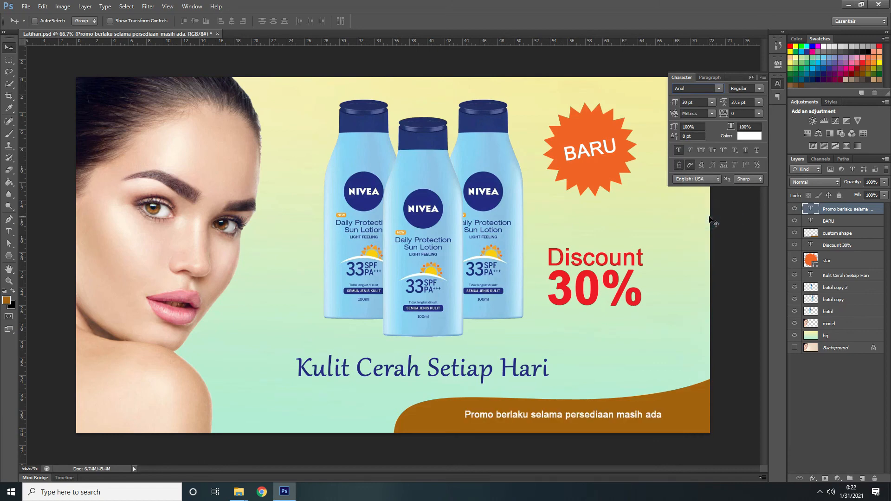
# Set the promo text's font size to the custom value of 32 pt.
pyautogui.click(712, 102)
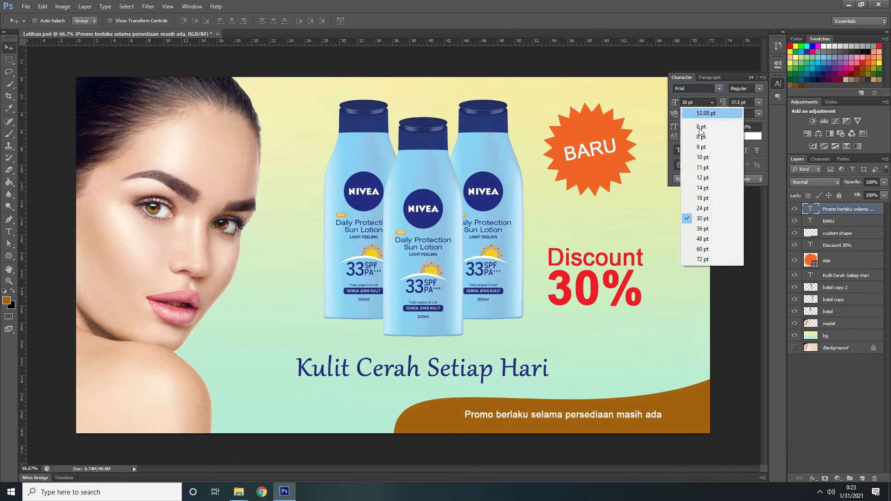
pyautogui.click(696, 102)
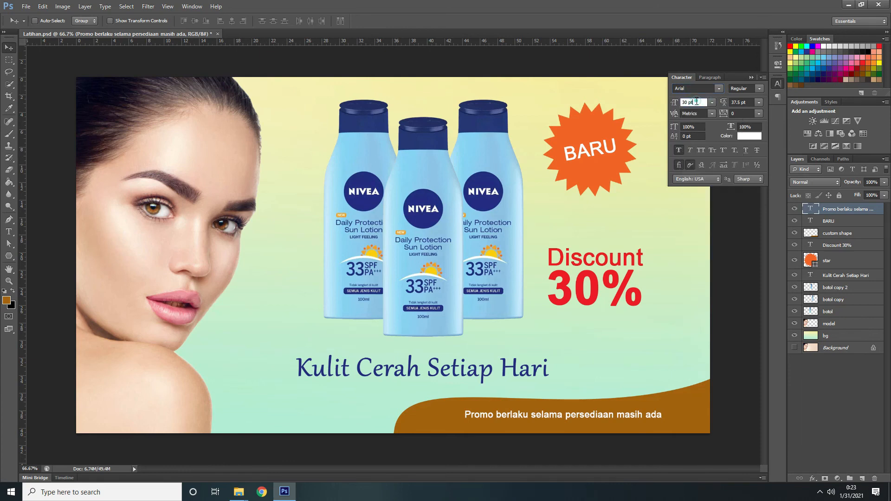
pyautogui.click(678, 101)
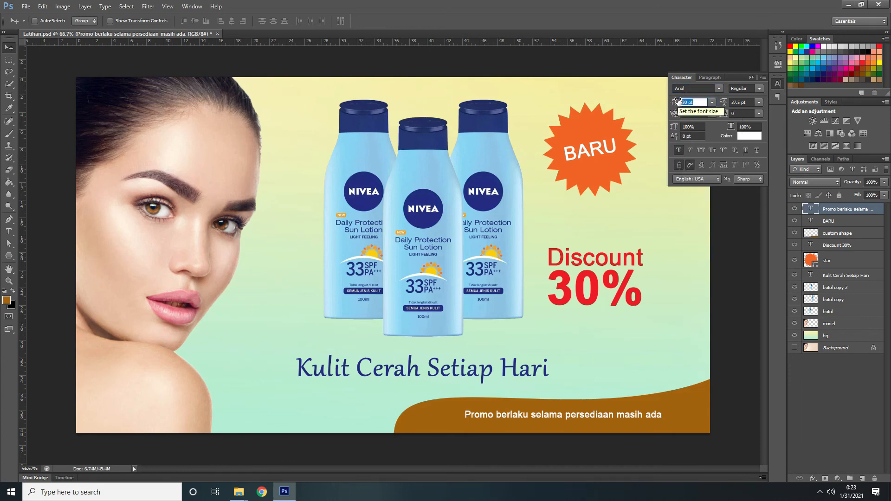
pyautogui.write('32')
pyautogui.press('Return')
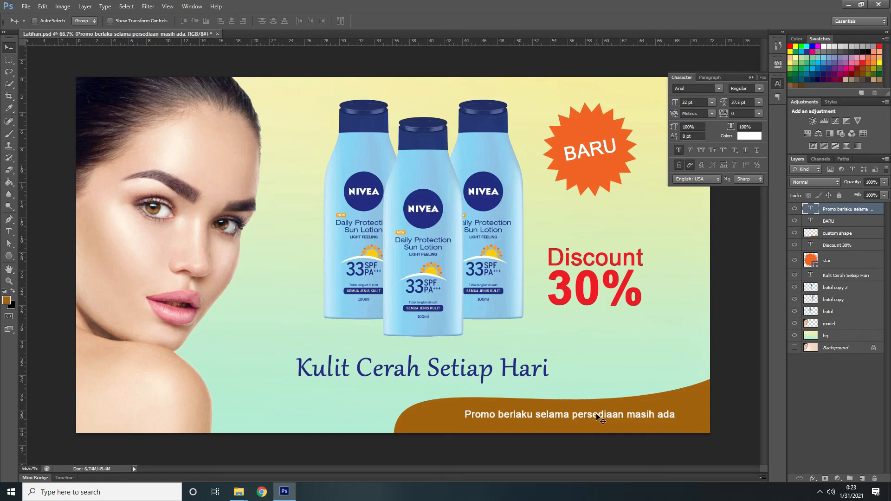
pyautogui.press('t')
pyautogui.click(627, 418)
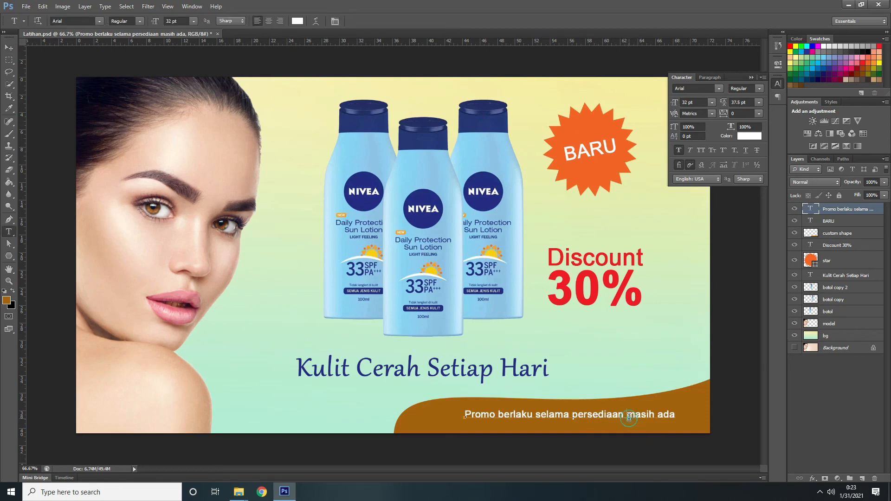
pyautogui.press('BackSpace')
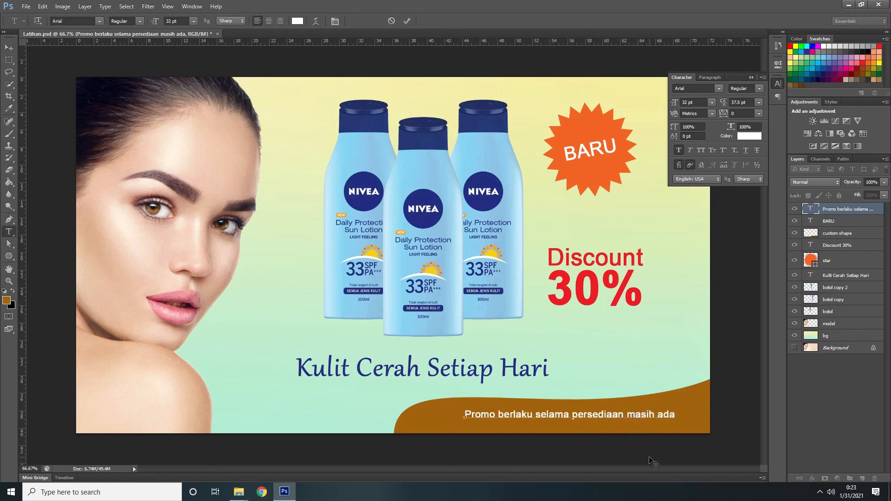
pyautogui.click(406, 22)
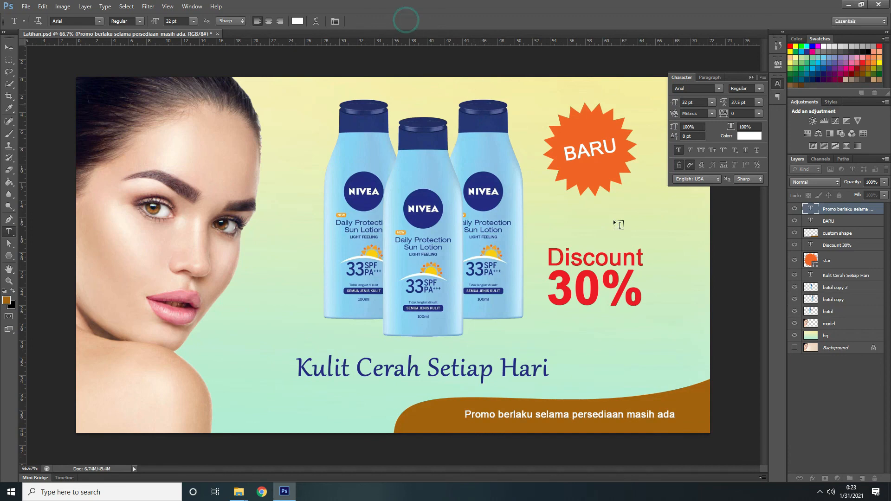
# Change the promo text's font to Ebrima, keeping the Regular style.
pyautogui.click(9, 47)
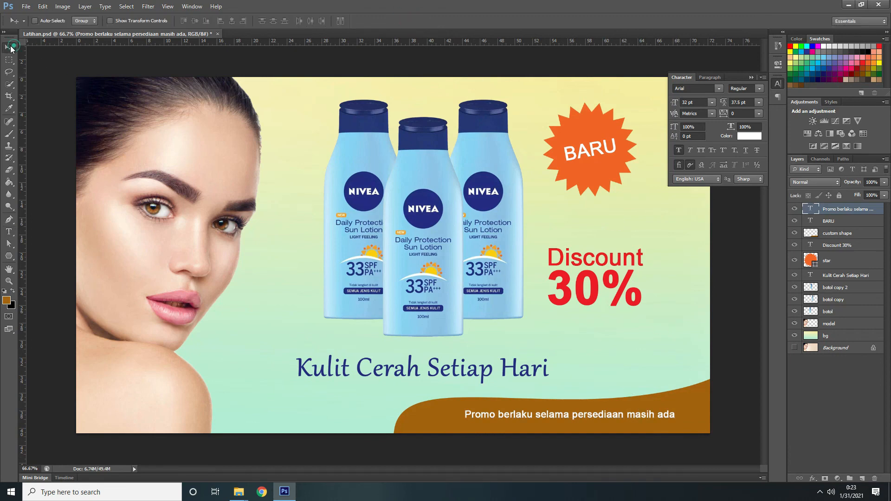
pyautogui.click(721, 89)
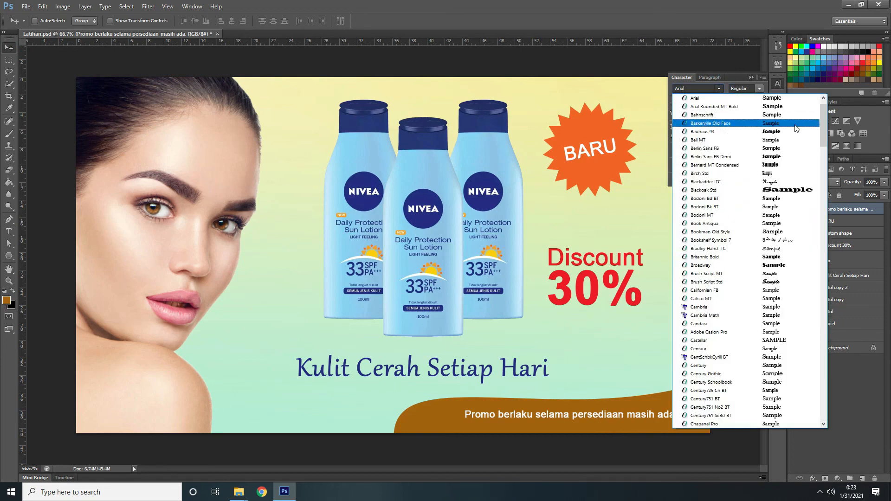
pyautogui.scroll(-4, 823, 123)
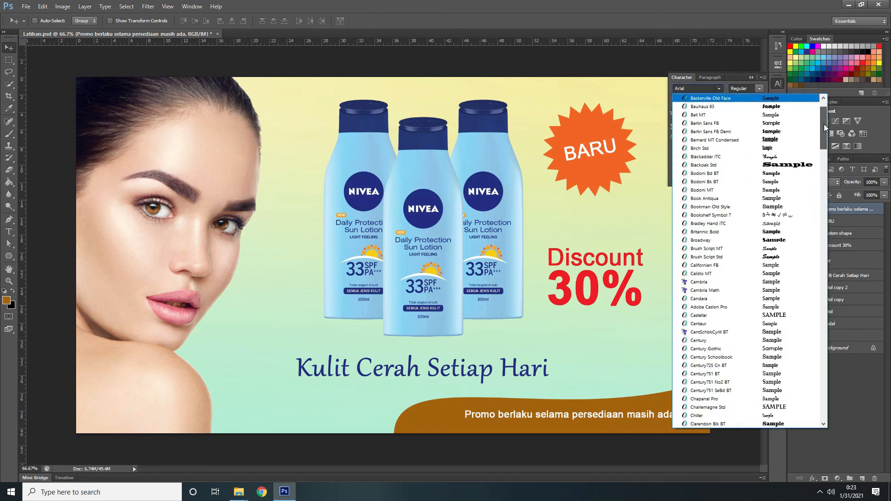
pyautogui.moveTo(823, 136); pyautogui.dragTo(825, 150)
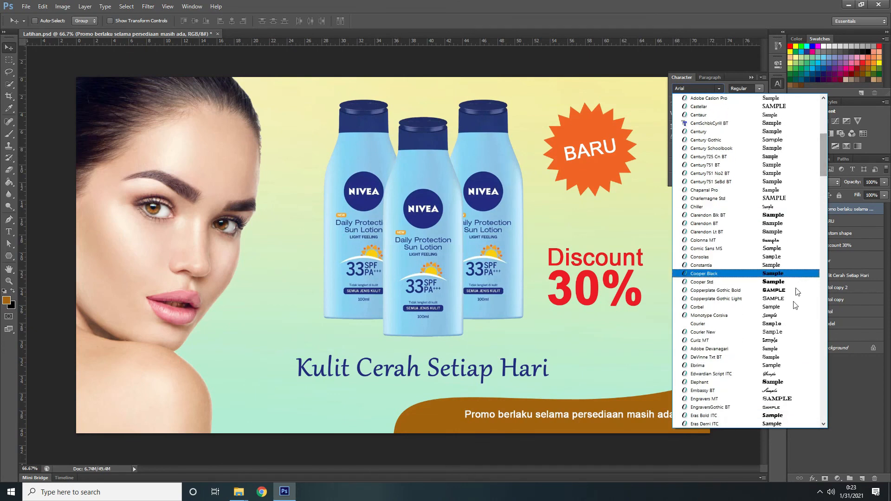
pyautogui.click(782, 367)
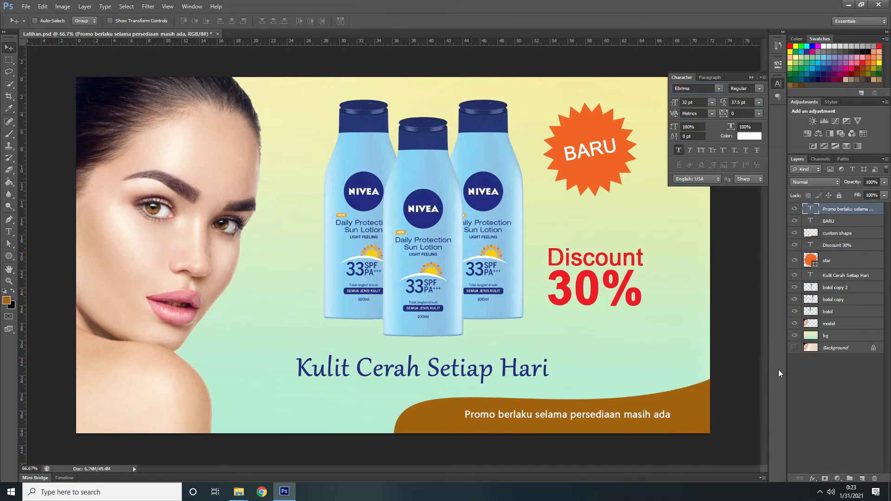
pyautogui.click(750, 77)
# Move the promo text to the right and slightly down on the brown wave, then fine-tune its vertical position with small nudges.
pyautogui.moveTo(586, 416); pyautogui.dragTo(612, 424)
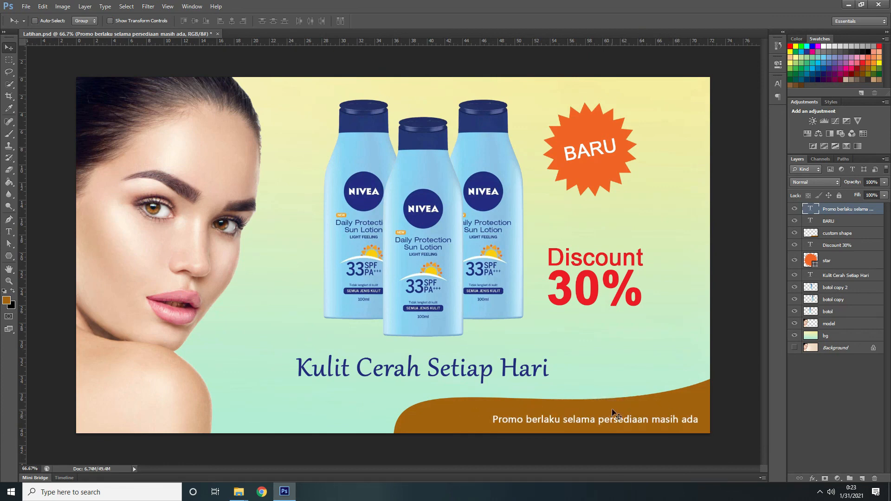
pyautogui.hotkey('shift', 'Up')
pyautogui.press('Down')
pyautogui.press('Down')
pyautogui.press('Down')
pyautogui.press('Down')
pyautogui.press('Down')
pyautogui.press('Down')
pyautogui.press('Down')
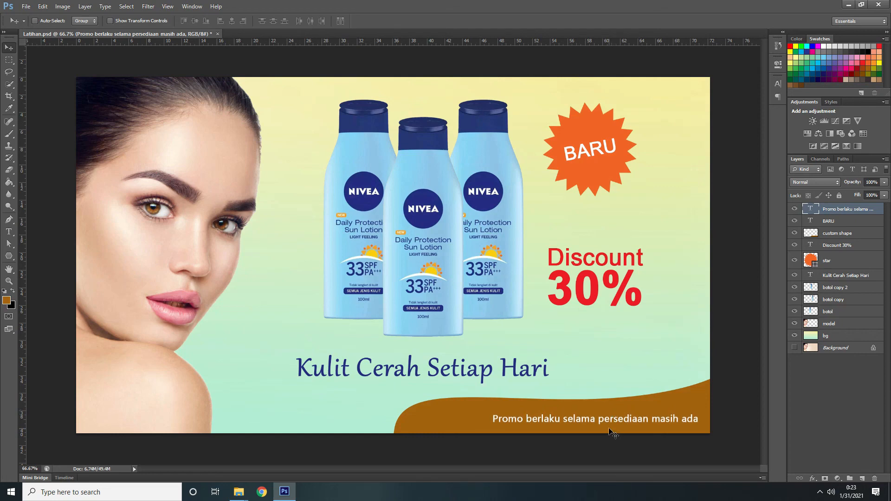
# Insert "untuk member" before "selama" in the promo text so it reads "Promo berlaku untuk member selama persediaan masih ada".
pyautogui.press('t')
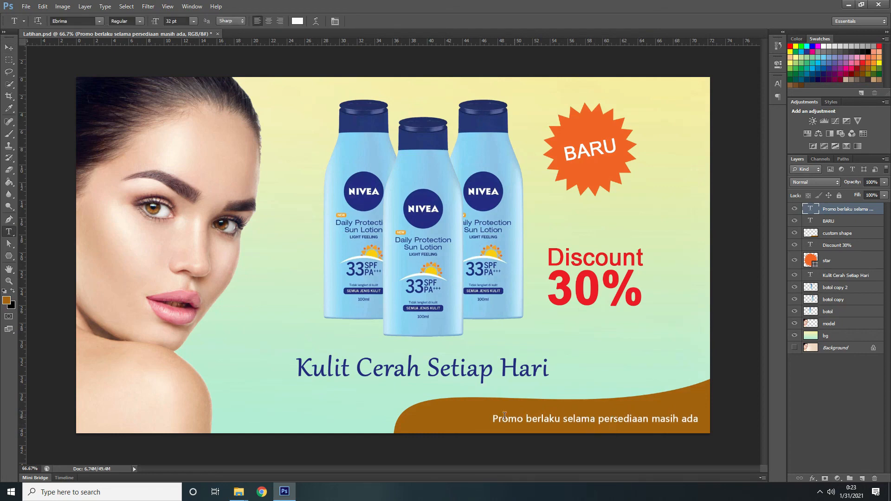
pyautogui.click(495, 420)
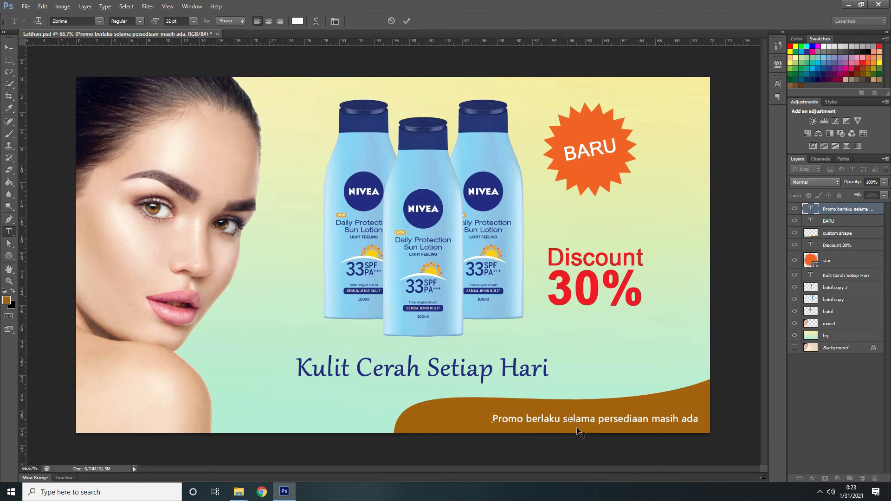
pyautogui.write('untuk memb')
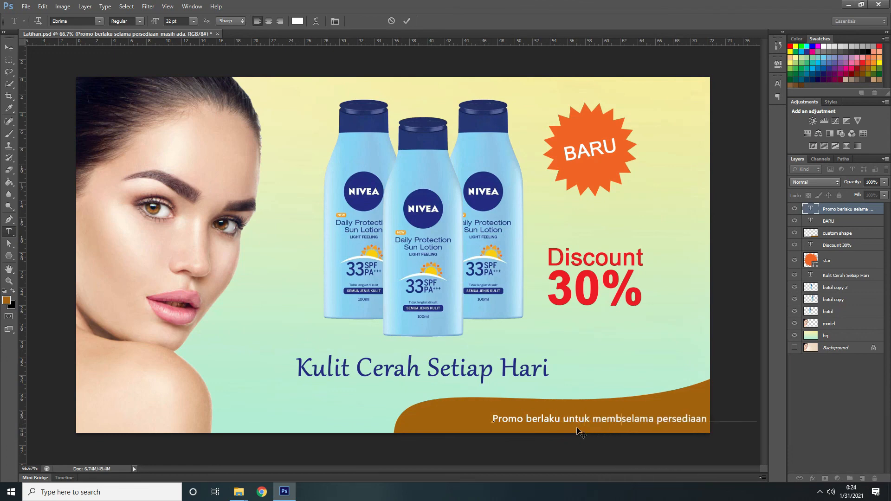
pyautogui.write('er')
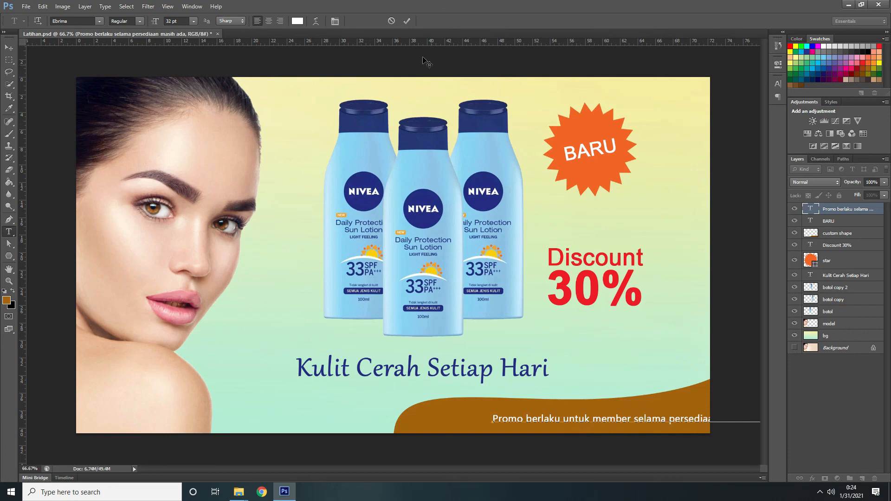
pyautogui.click(407, 21)
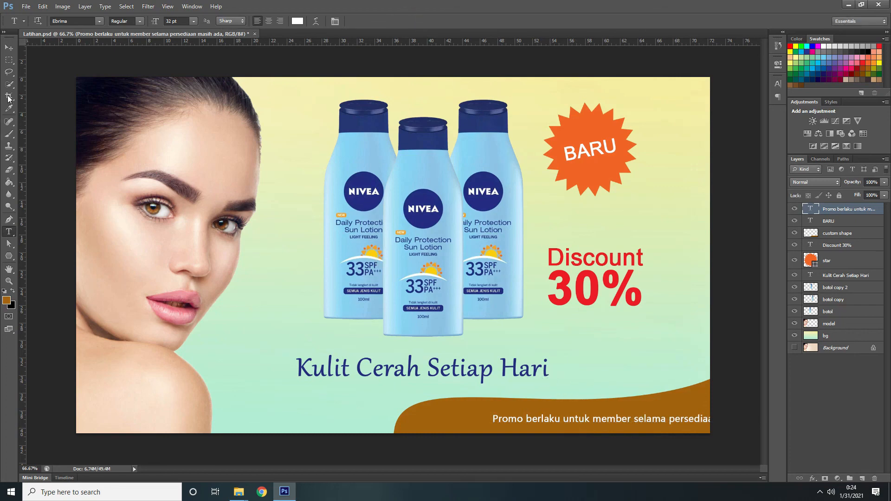
# Shift the promo text left until the whole line fits on the brown wave, then fine-tune its horizontal position with small nudges.
pyautogui.click(10, 48)
pyautogui.hotkey('shift', 'Left')
pyautogui.hotkey('shift', 'Left')
pyautogui.hotkey('shift', 'Left')
pyautogui.hotkey('shift', 'Left')
pyautogui.hotkey('shift', 'Left')
pyautogui.hotkey('shift', 'Left')
pyautogui.hotkey('shift', 'Left')
pyautogui.hotkey('shift', 'Left')
pyautogui.hotkey('shift', 'Left')
pyautogui.hotkey('shift', 'Left')
pyautogui.hotkey('shift', 'Left')
pyautogui.hotkey('shift', 'Left')
pyautogui.hotkey('shift', 'Left')
pyautogui.hotkey('shift', 'Left')
pyautogui.hotkey('shift', 'Left')
pyautogui.hotkey('shift', 'Left')
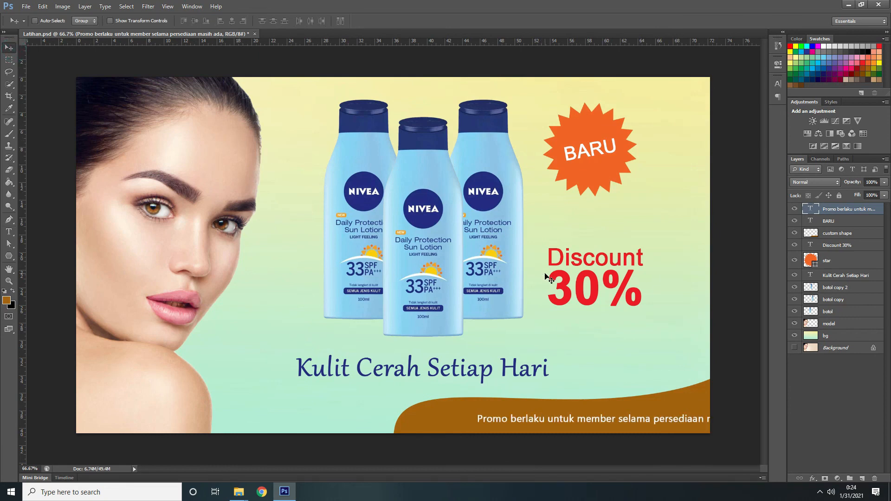
pyautogui.hotkey('shift', 'Left')
pyautogui.hotkey('shift', 'Left')
pyautogui.hotkey('shift', 'Left')
pyautogui.hotkey('shift', 'Left')
pyautogui.hotkey('shift', 'Left')
pyautogui.hotkey('shift', 'Left')
pyautogui.hotkey('shift', 'Left')
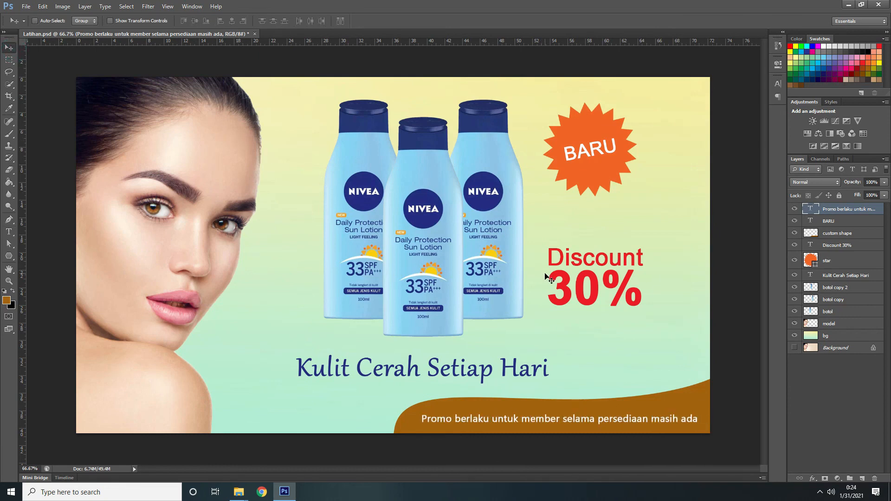
pyautogui.hotkey('shift', 'Right')
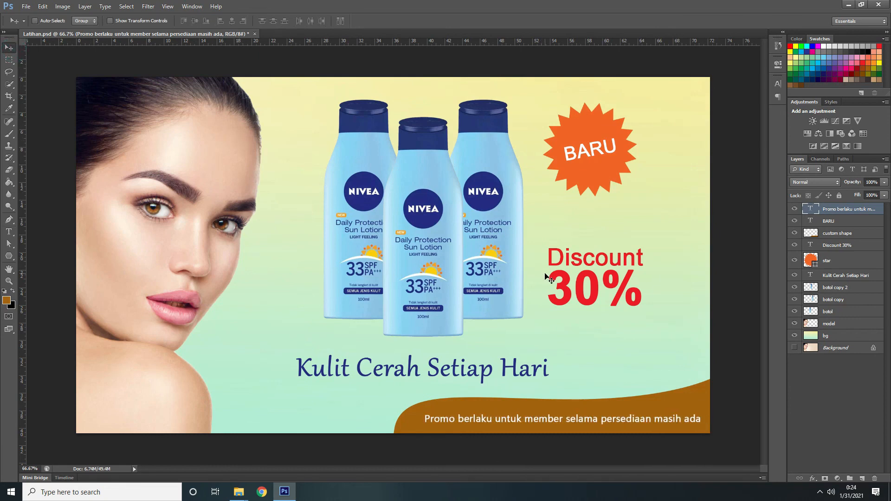
pyautogui.press('Left')
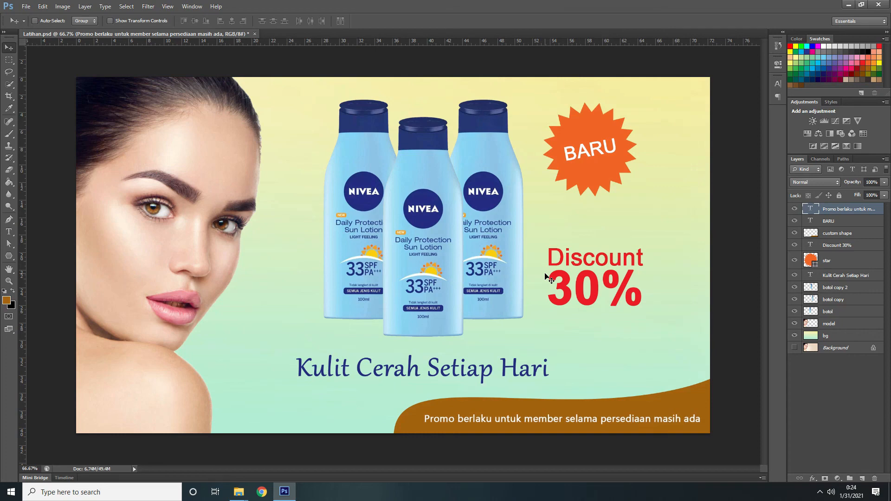
pyautogui.press('Left')
pyautogui.press('Left')
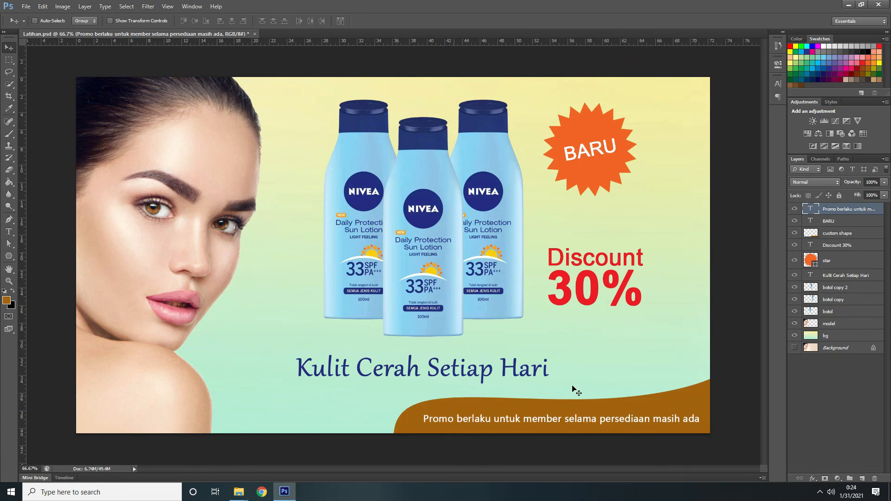
# Nudge the brown wave on the custom shape layer slightly down and to the left behind the promo text.
pyautogui.click(838, 235)
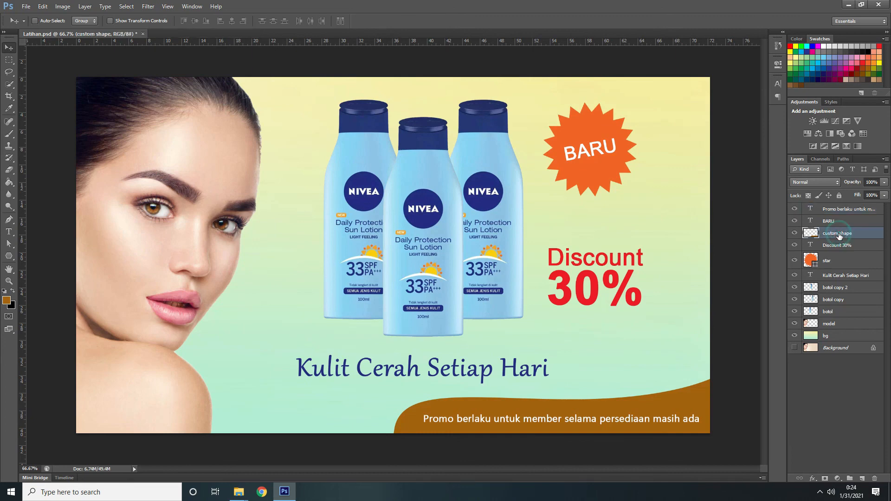
pyautogui.hotkey('shift', 'Down')
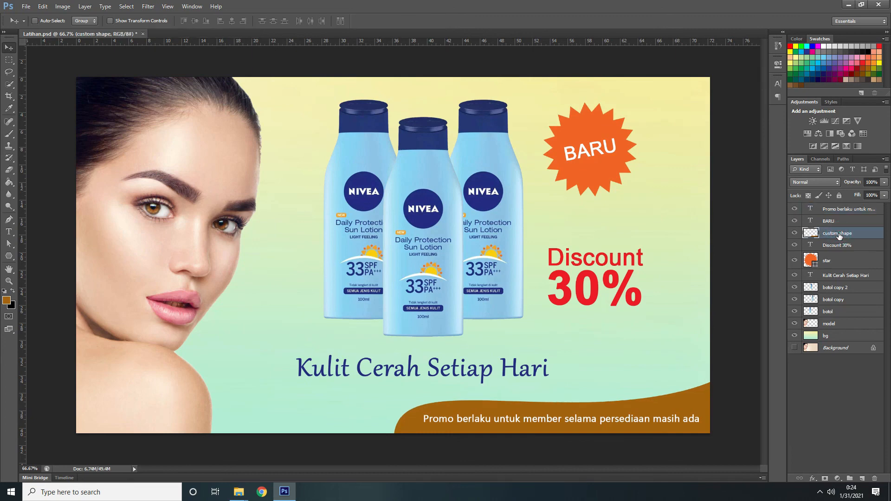
pyautogui.hotkey('shift', 'Up')
pyautogui.click(8, 256)
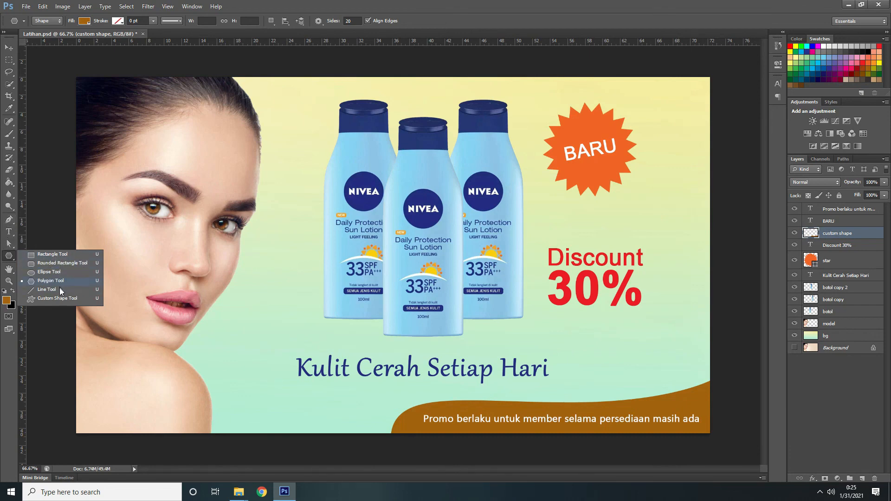
pyautogui.click(5, 221)
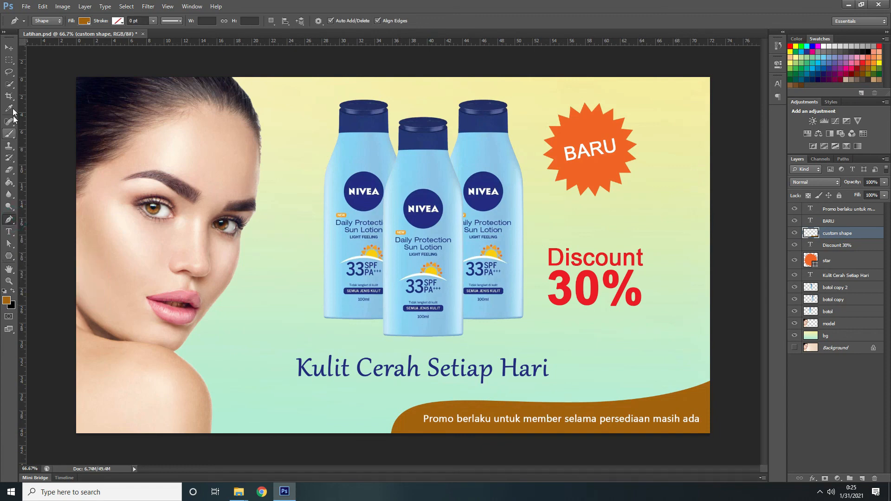
pyautogui.click(9, 49)
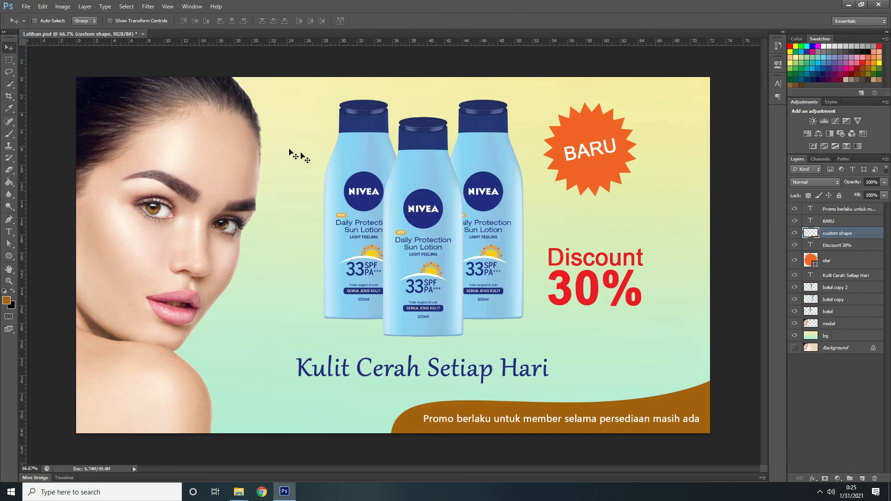